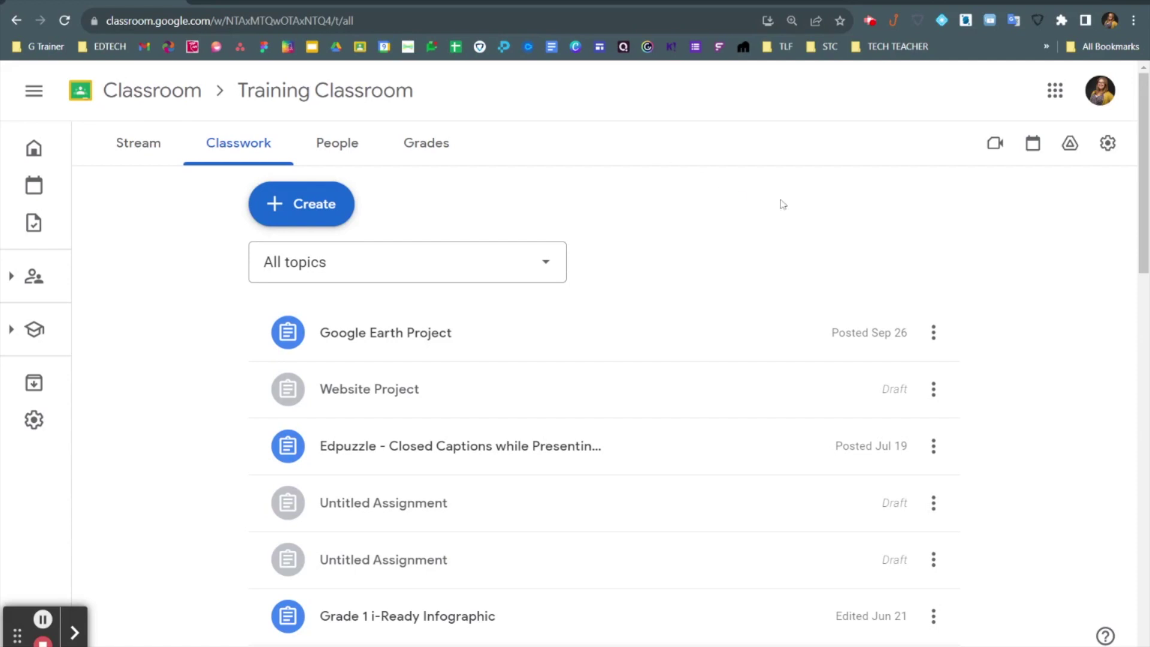
# Create a new assignment and open the YouTube picker's My video activities tab.
pyautogui.click(290, 207)
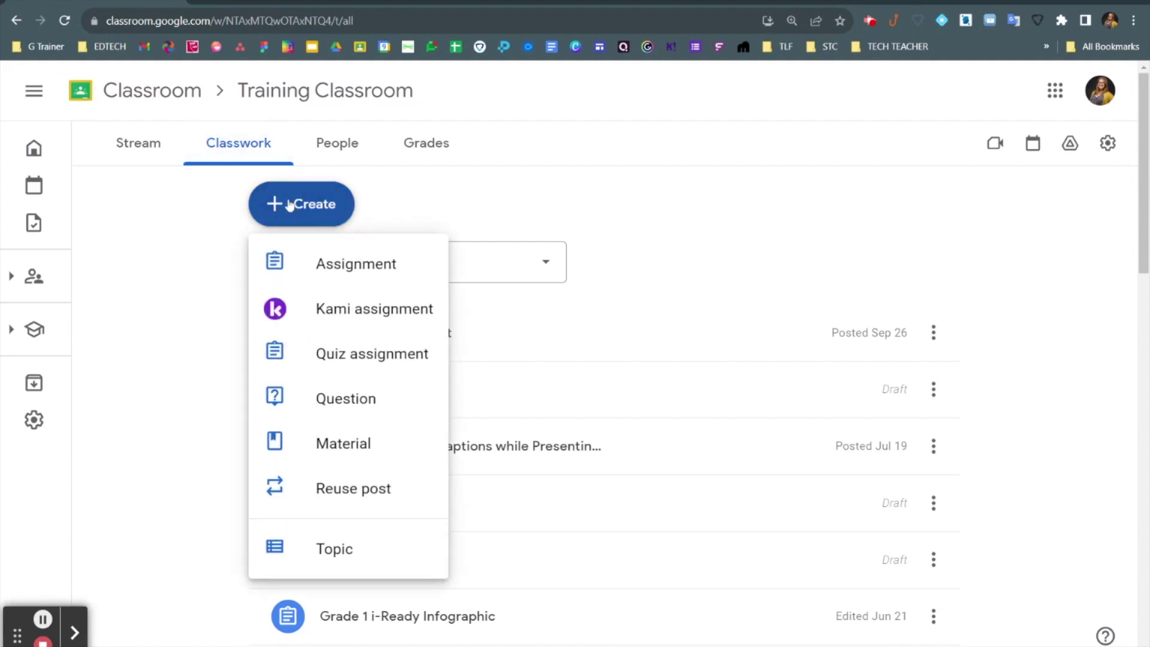
pyautogui.click(348, 275)
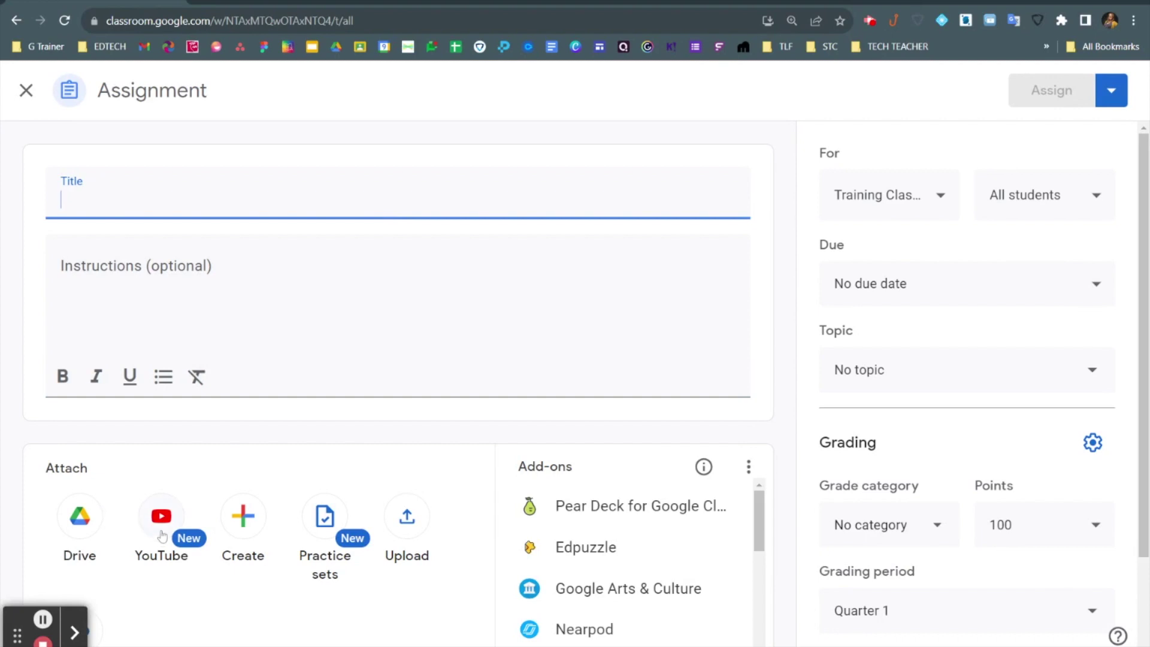
pyautogui.click(161, 516)
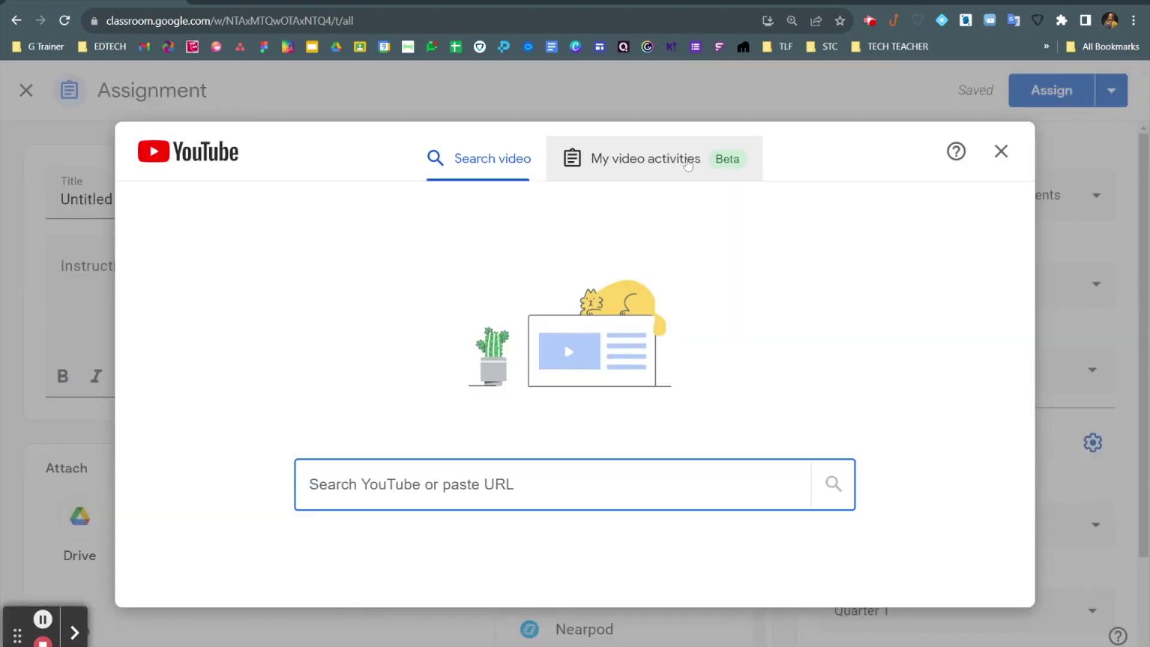
pyautogui.click(688, 163)
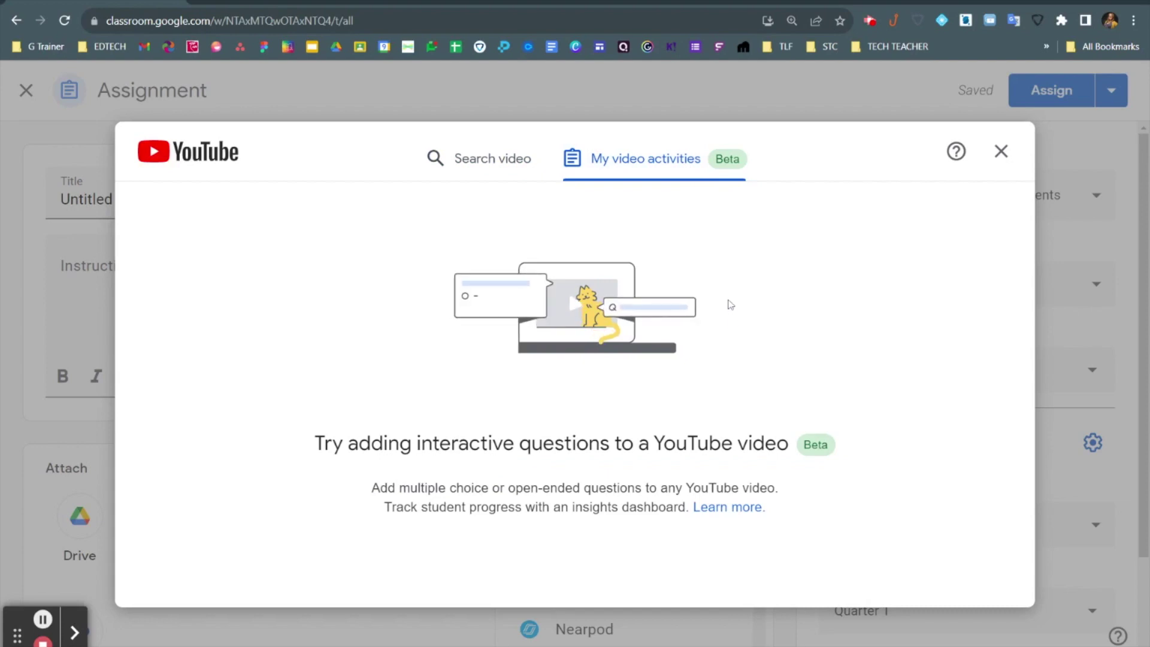
# Search YouTube for 'Crash Course kids earth science' and browse the results.
pyautogui.click(481, 172)
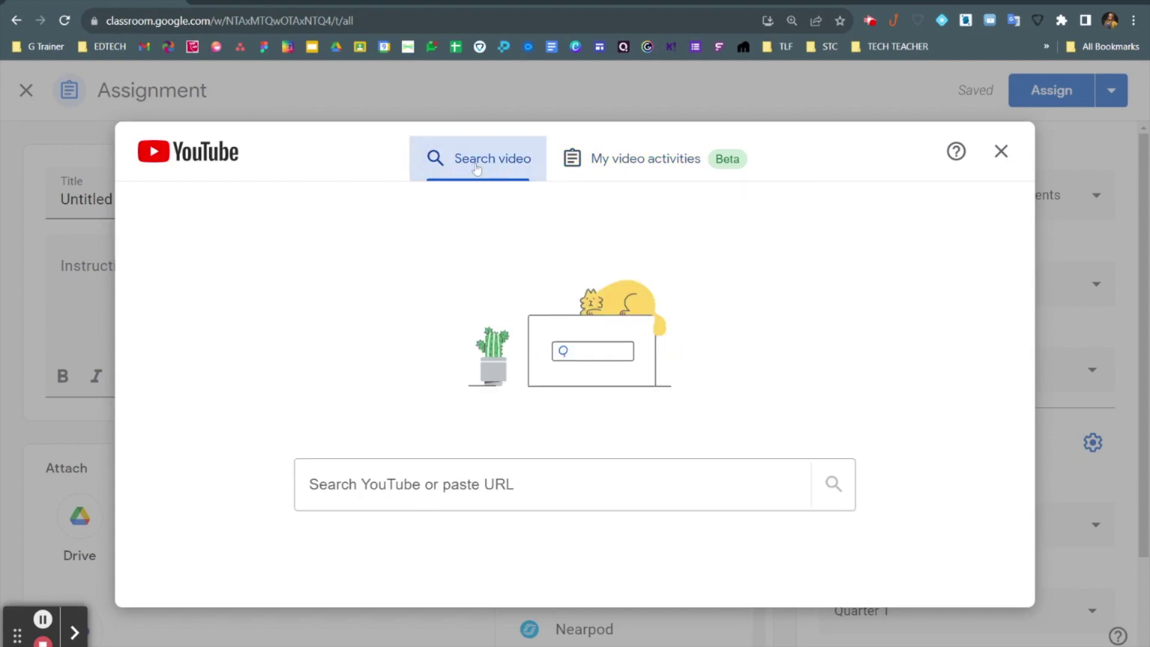
pyautogui.click(551, 484)
pyautogui.write('Crash C')
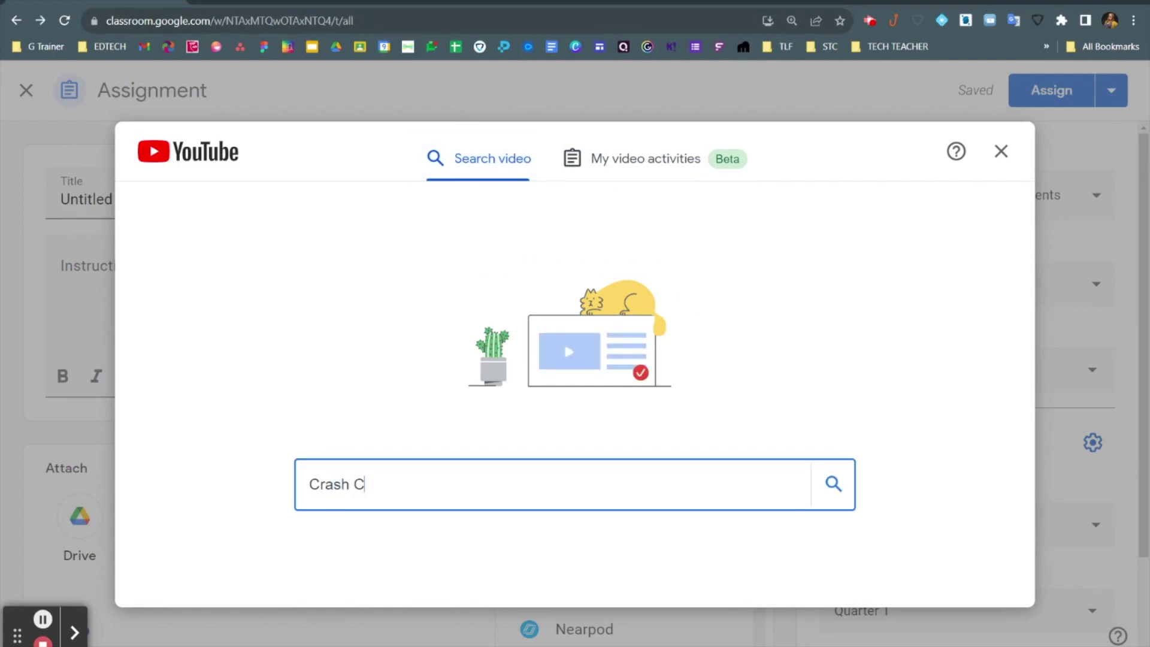
pyautogui.write('ourse kids earth ')
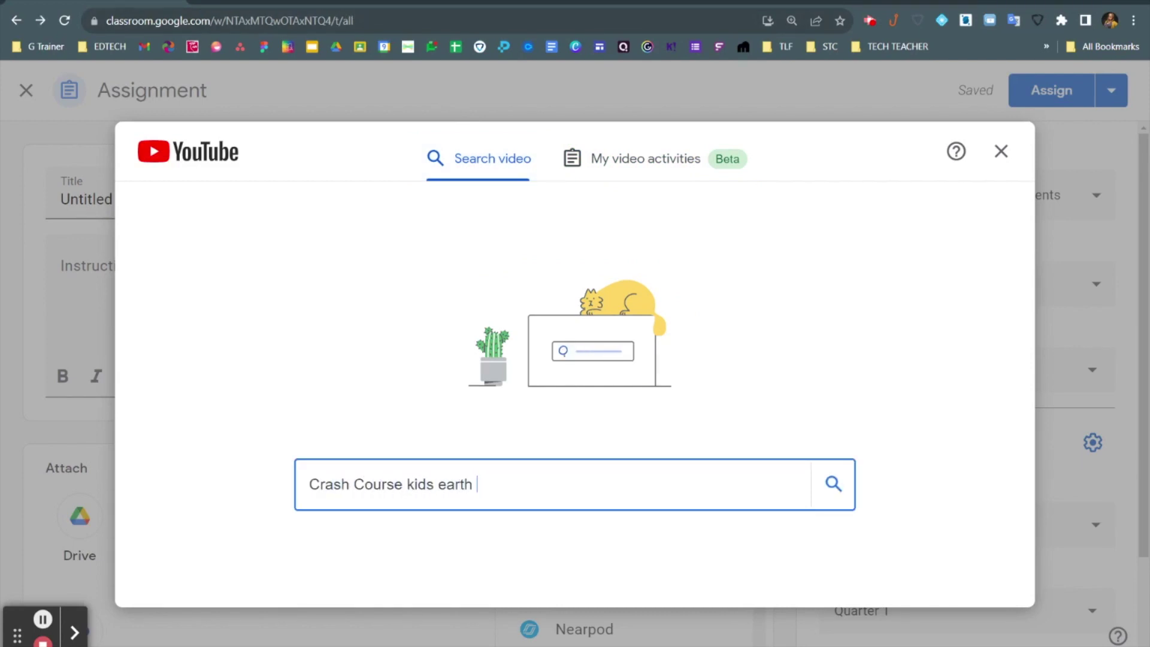
pyautogui.write('science')
pyautogui.press('Return')
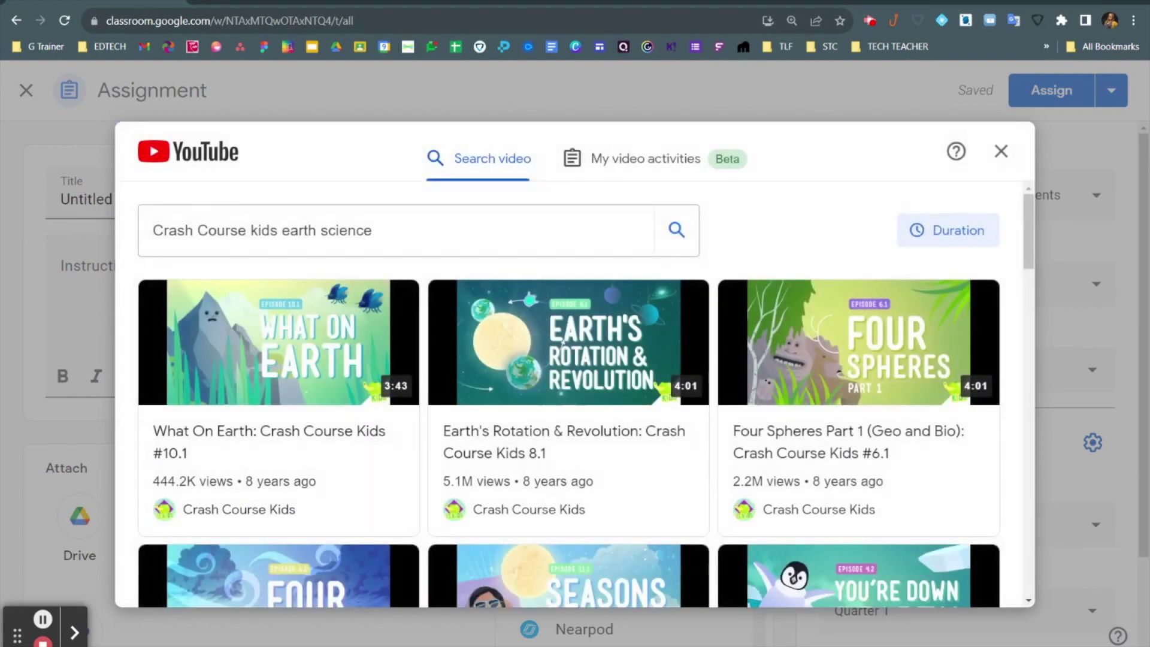
pyautogui.scroll(-5, 720, 389)
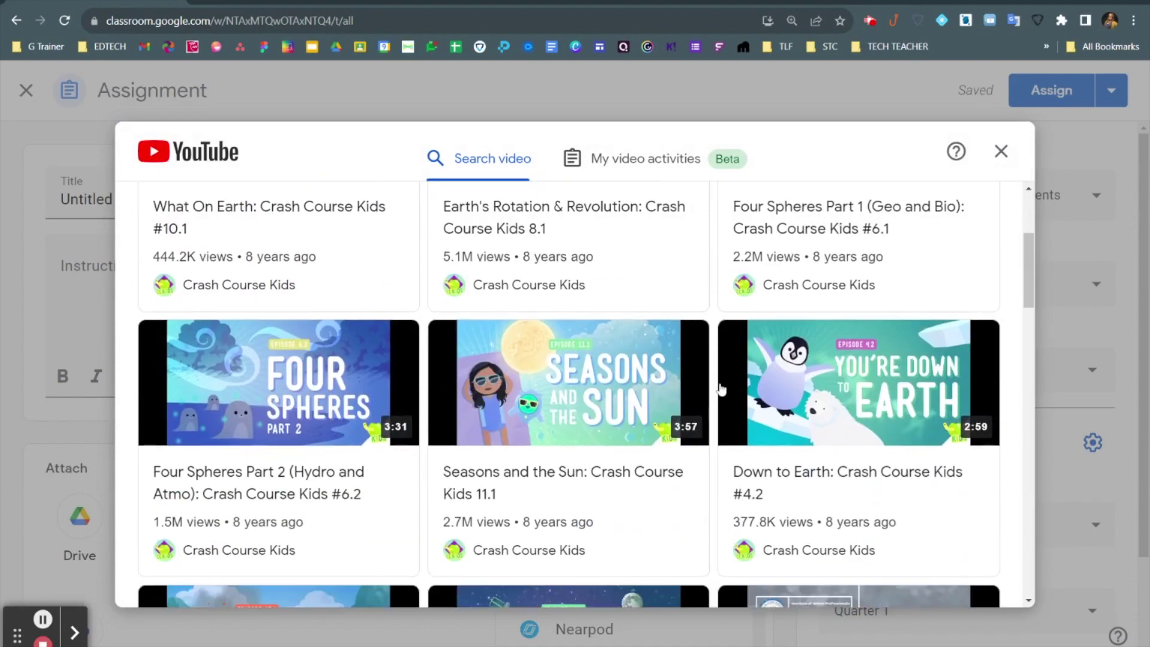
pyautogui.scroll(5, 721, 389)
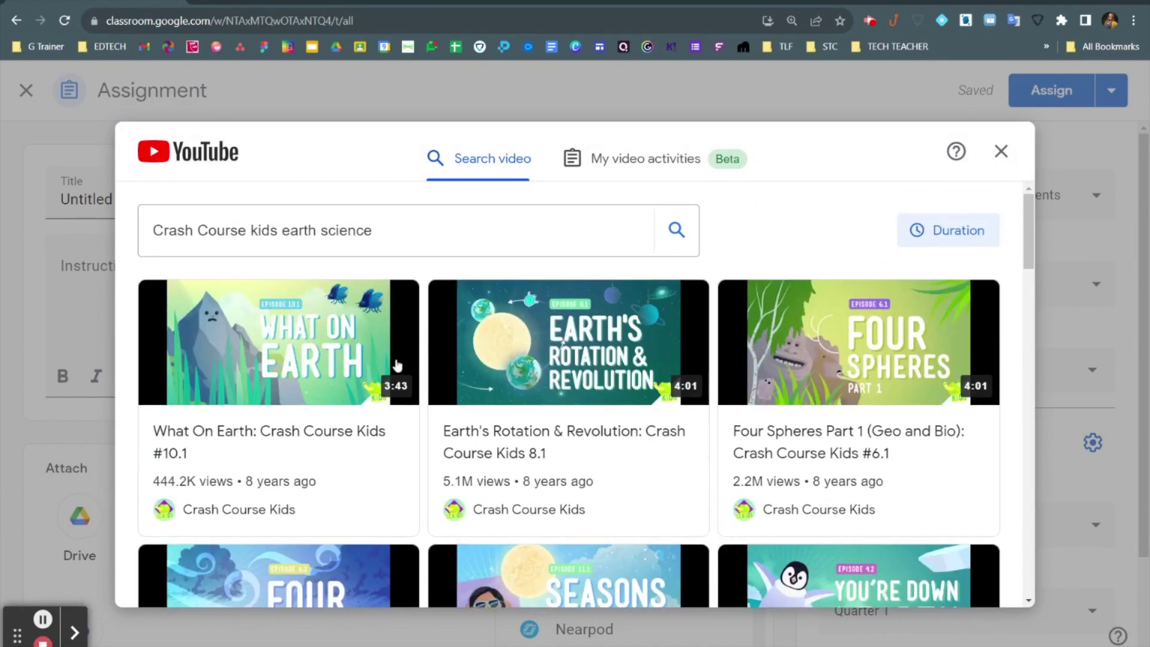
# Open 'What On Earth: Crash Course Kids #10.1' and read through its description.
pyautogui.click(360, 362)
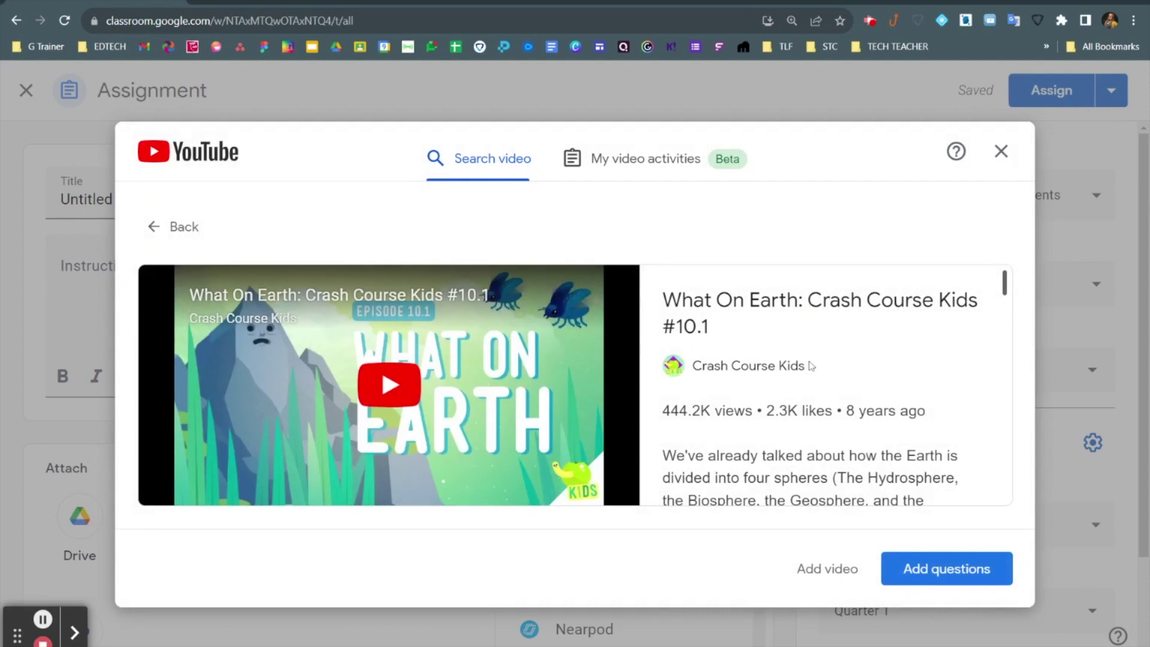
pyautogui.scroll(-1, 813, 371)
pyautogui.scroll(-10, 813, 371)
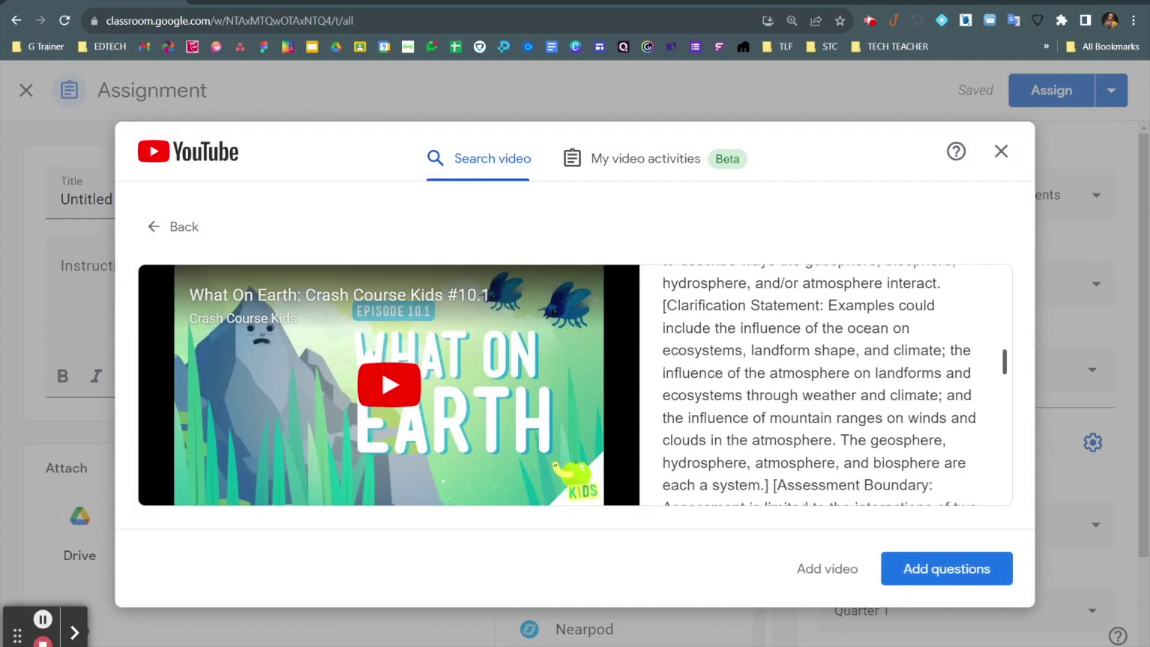
pyautogui.scroll(-4, 826, 385)
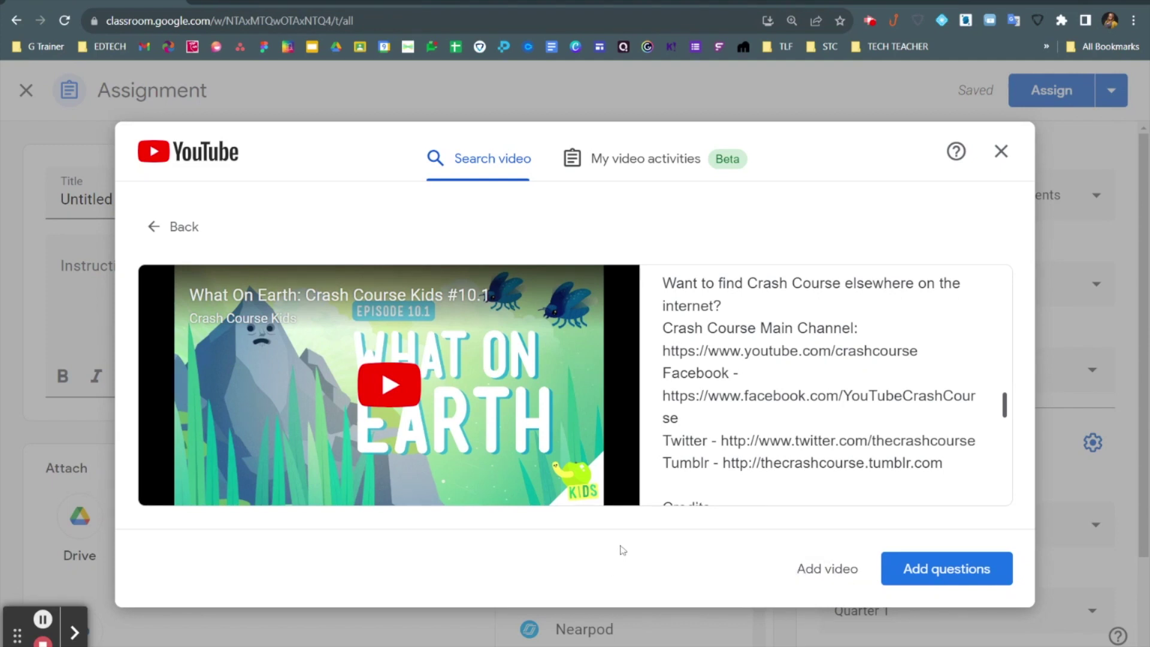
pyautogui.moveTo(938, 579)
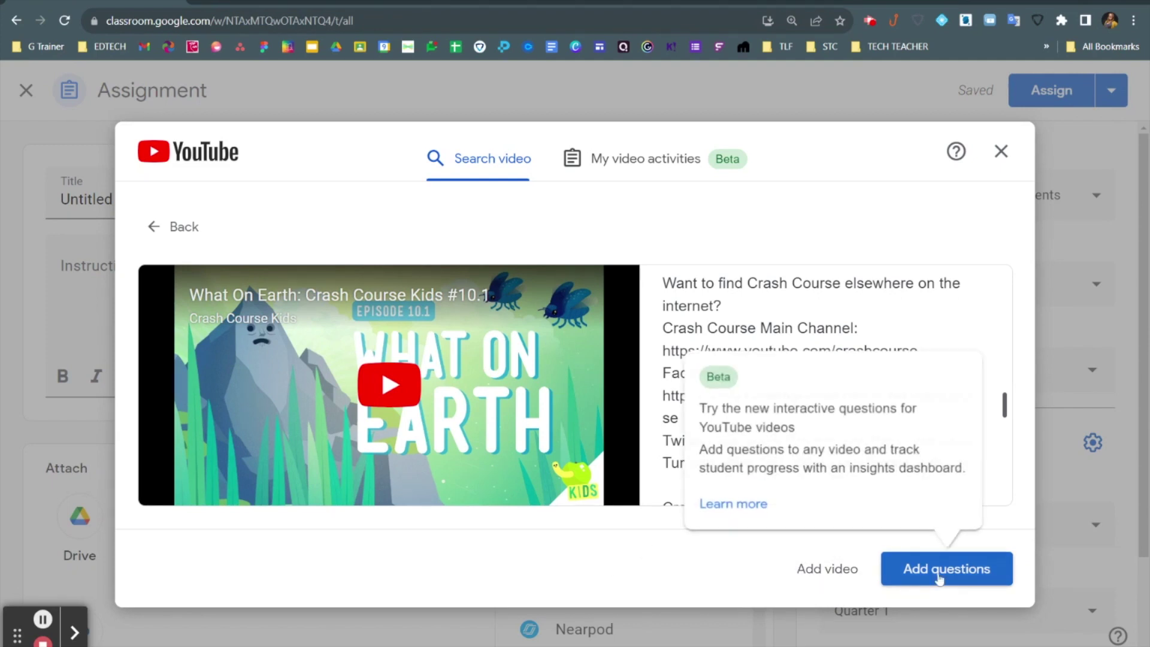
# Start adding questions and pause the video preview at 0:26.
pyautogui.click(936, 579)
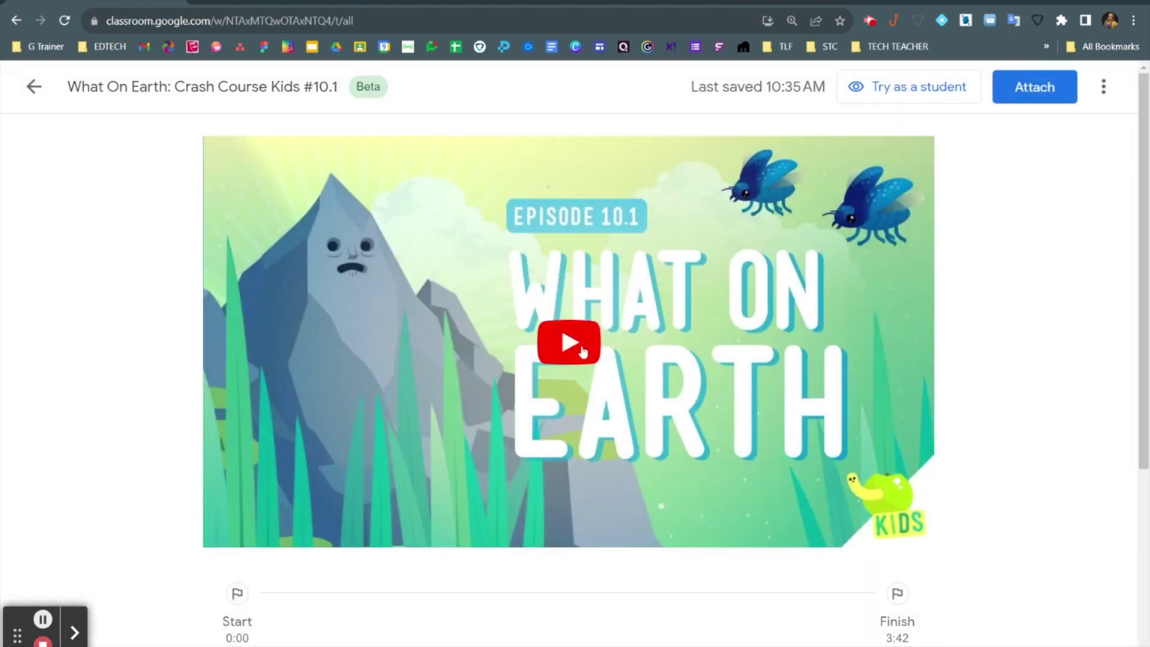
pyautogui.click(569, 342)
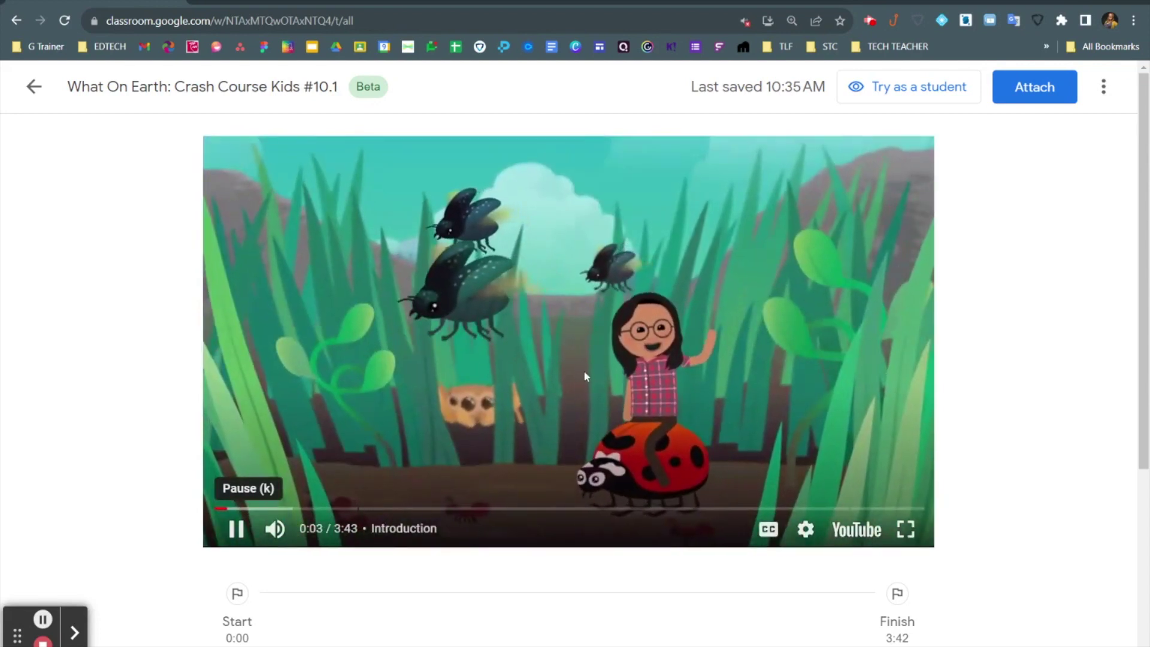
pyautogui.scroll(-5, 581, 370)
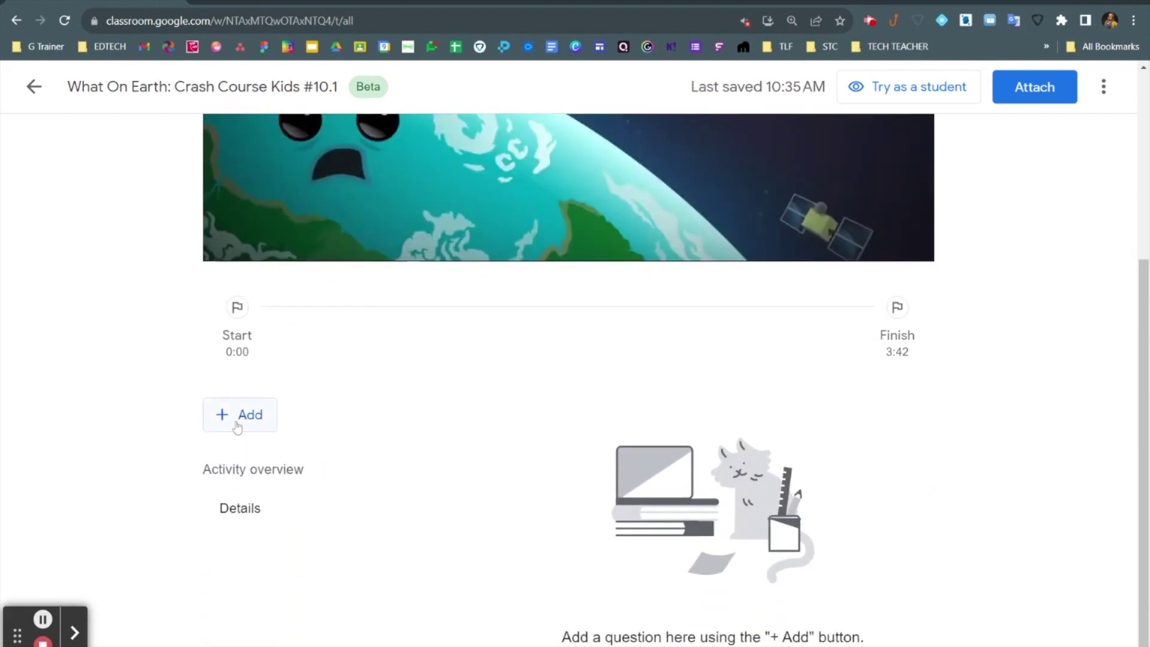
pyautogui.scroll(1, 569, 424)
pyautogui.scroll(4, 367, 358)
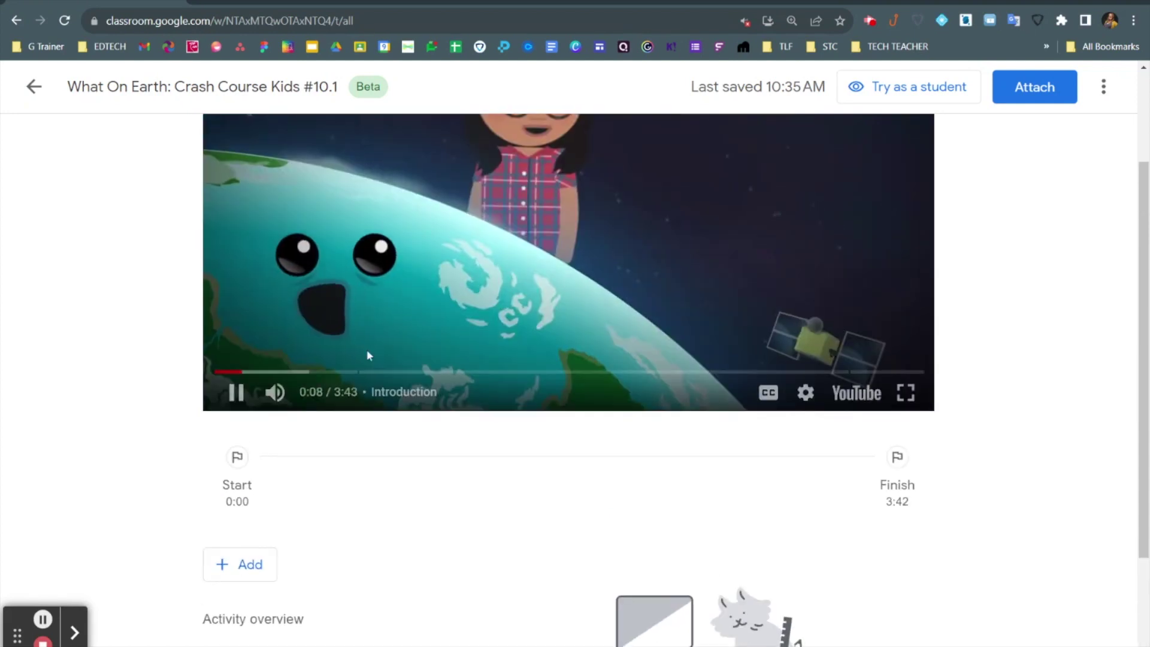
pyautogui.click(227, 513)
pyautogui.scroll(-1, 228, 513)
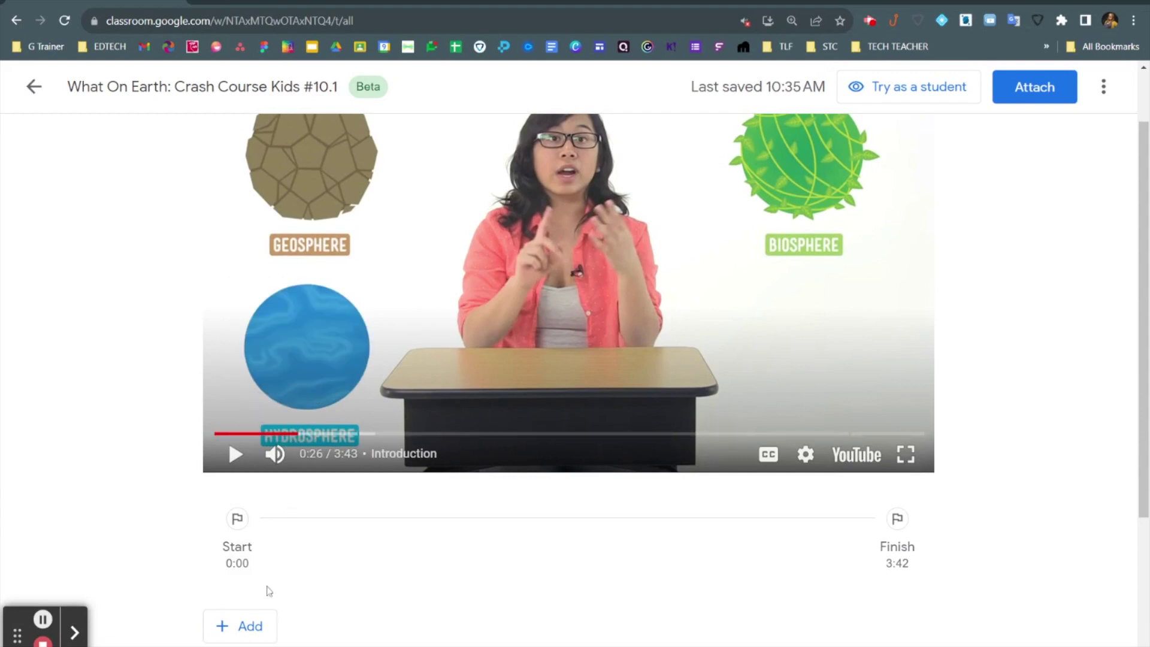
# Add the open-ended question 'What is the 4th type?' at 0:26 and save it.
pyautogui.click(260, 631)
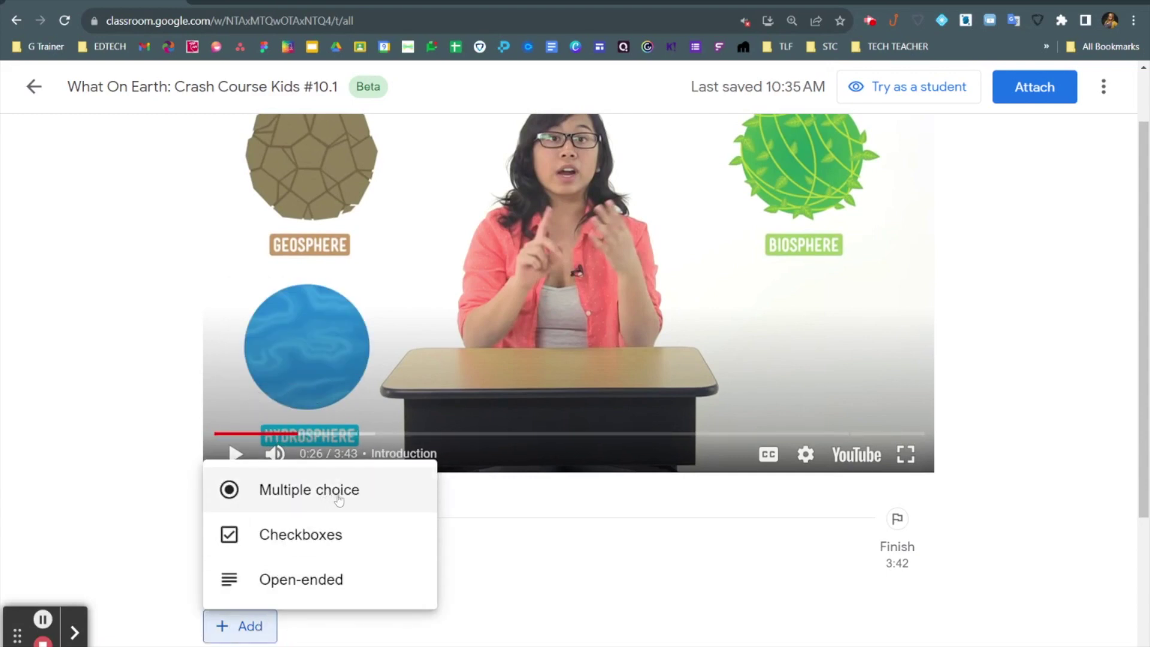
pyautogui.click(358, 584)
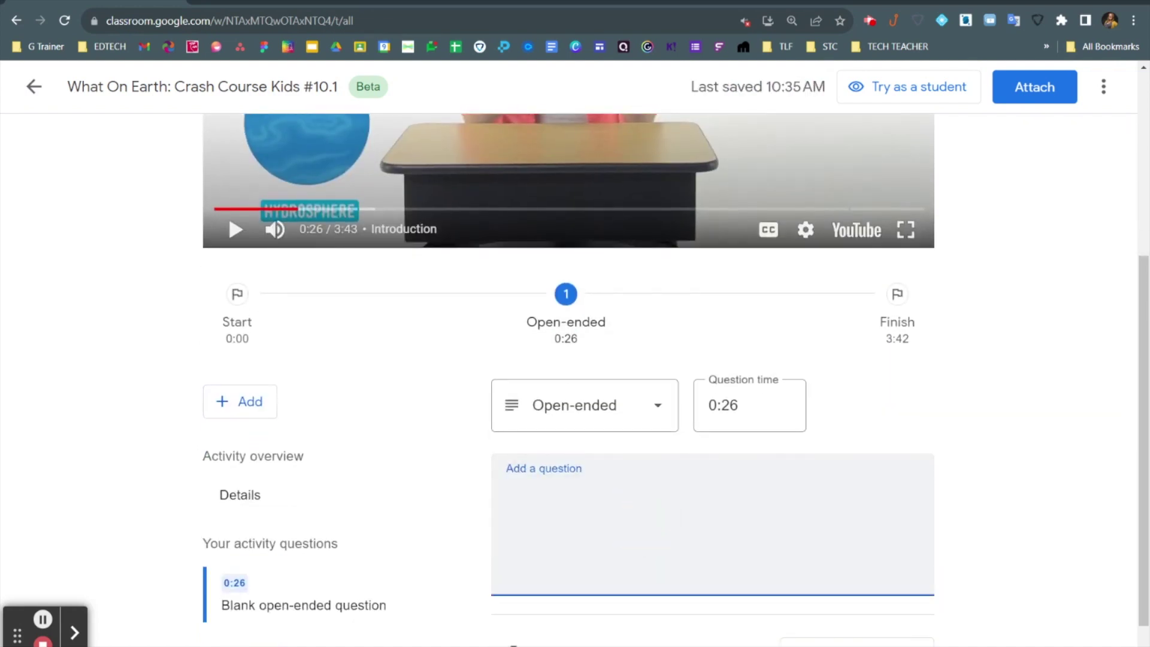
pyautogui.write('What is the 4th type?')
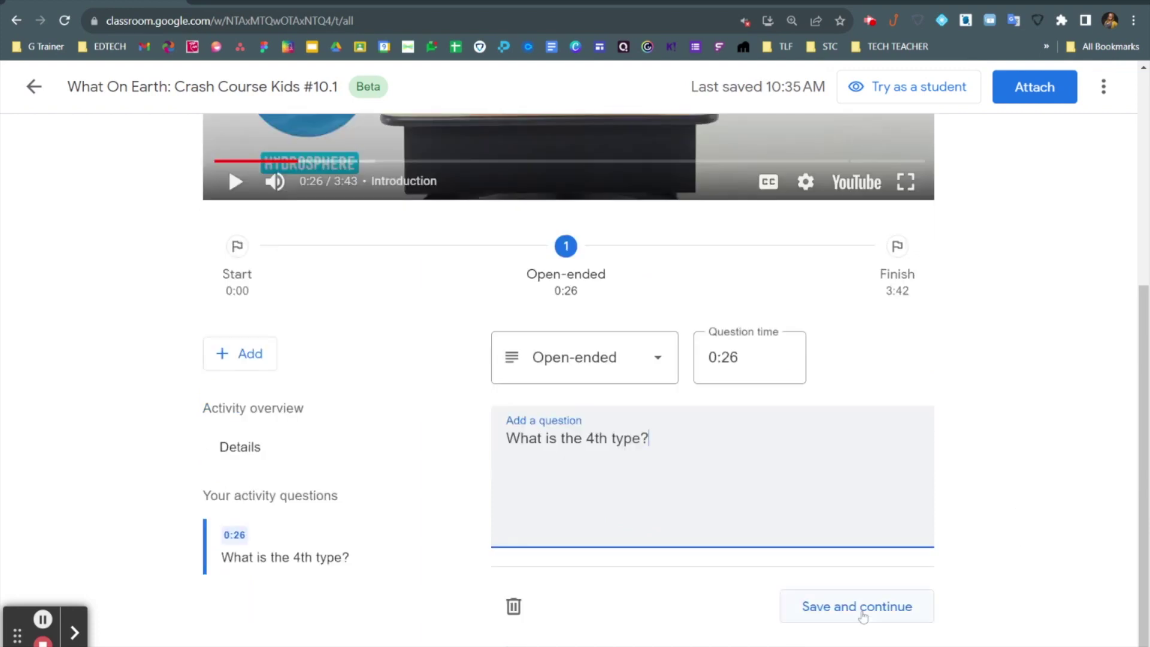
pyautogui.click(830, 605)
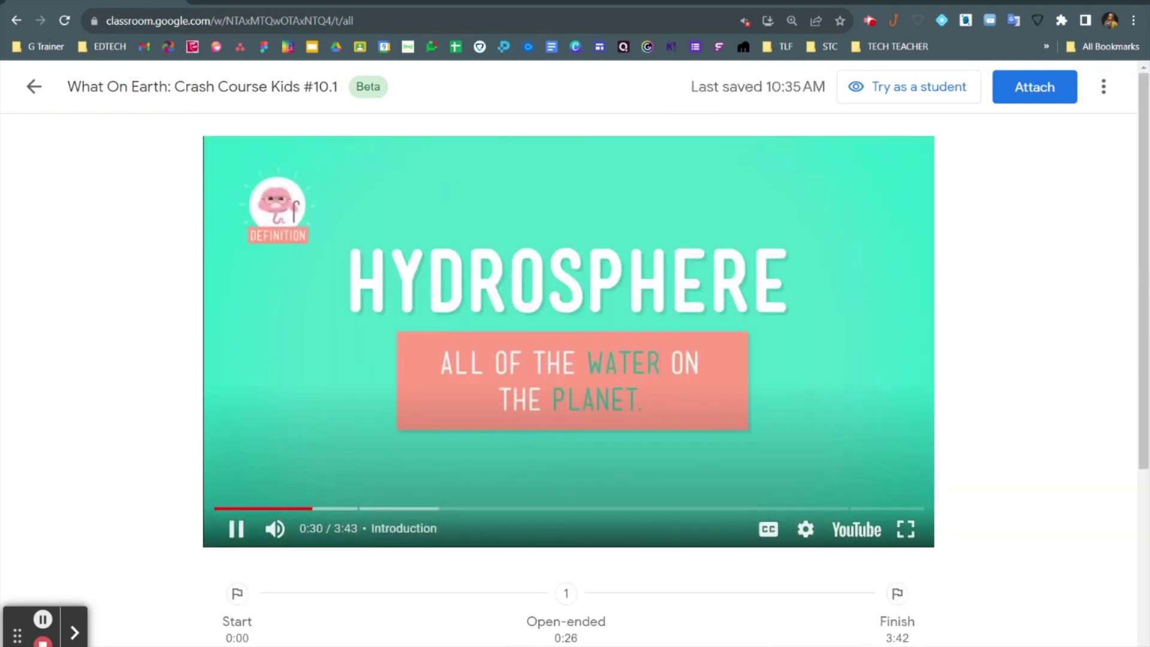
# Pause at 1:29 and add a multiple-choice question 'What does the root hydro mean?'.
pyautogui.click(497, 508)
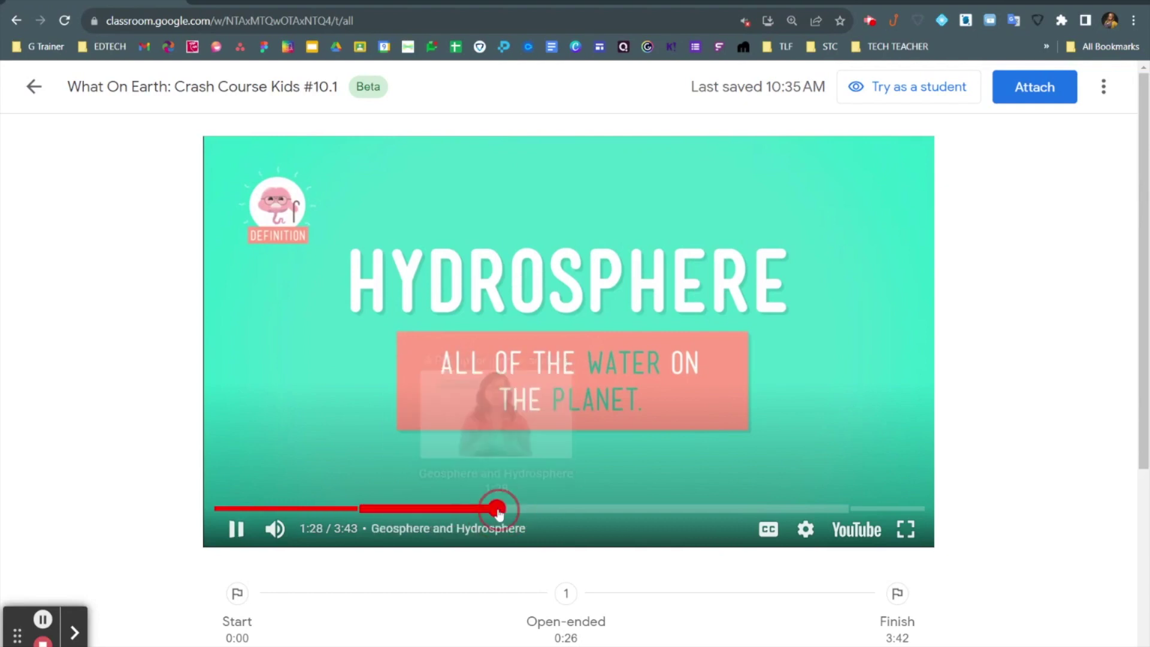
pyautogui.click(237, 528)
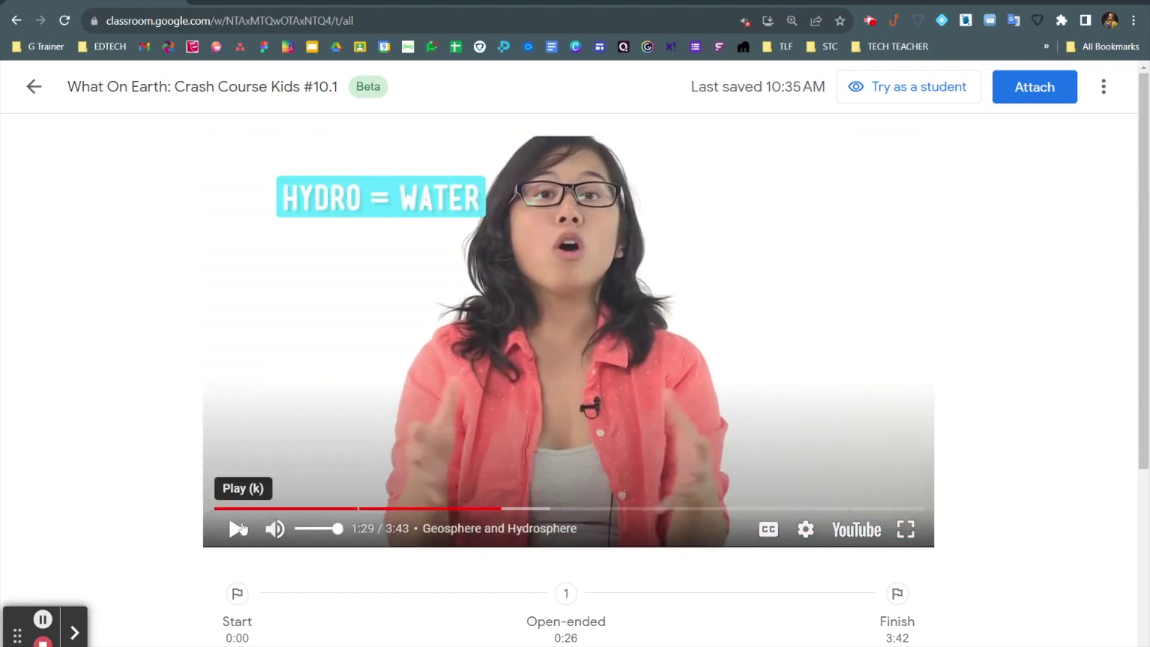
pyautogui.scroll(-2, 254, 527)
pyautogui.scroll(-1, 255, 526)
pyautogui.click(248, 550)
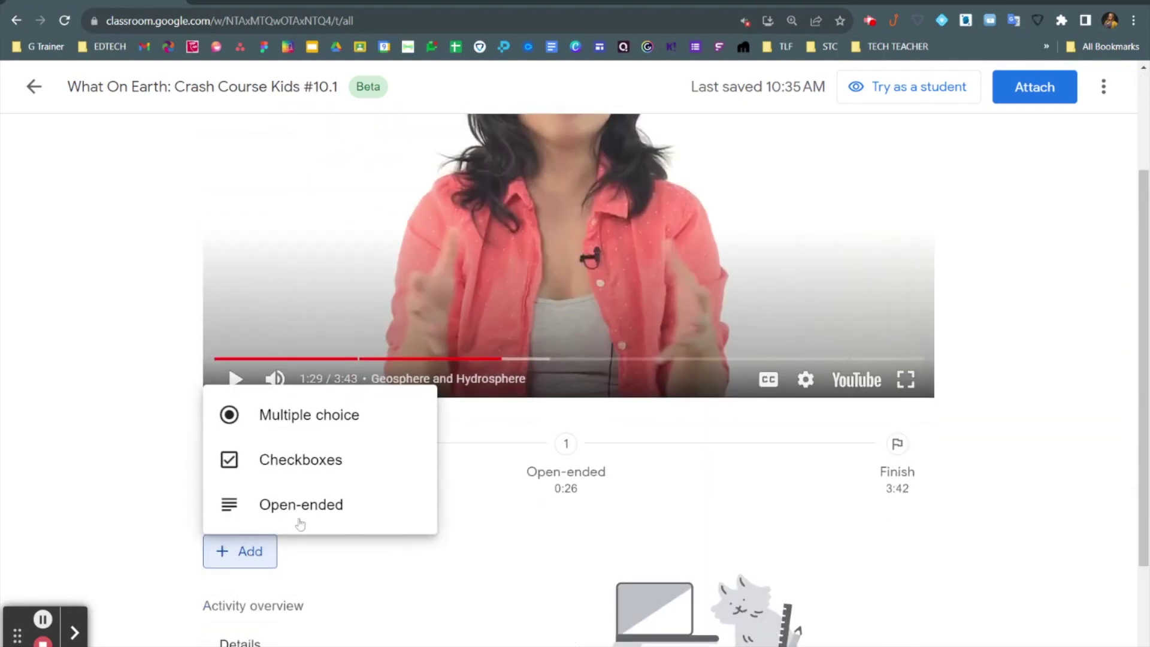
pyautogui.click(312, 415)
pyautogui.click(699, 504)
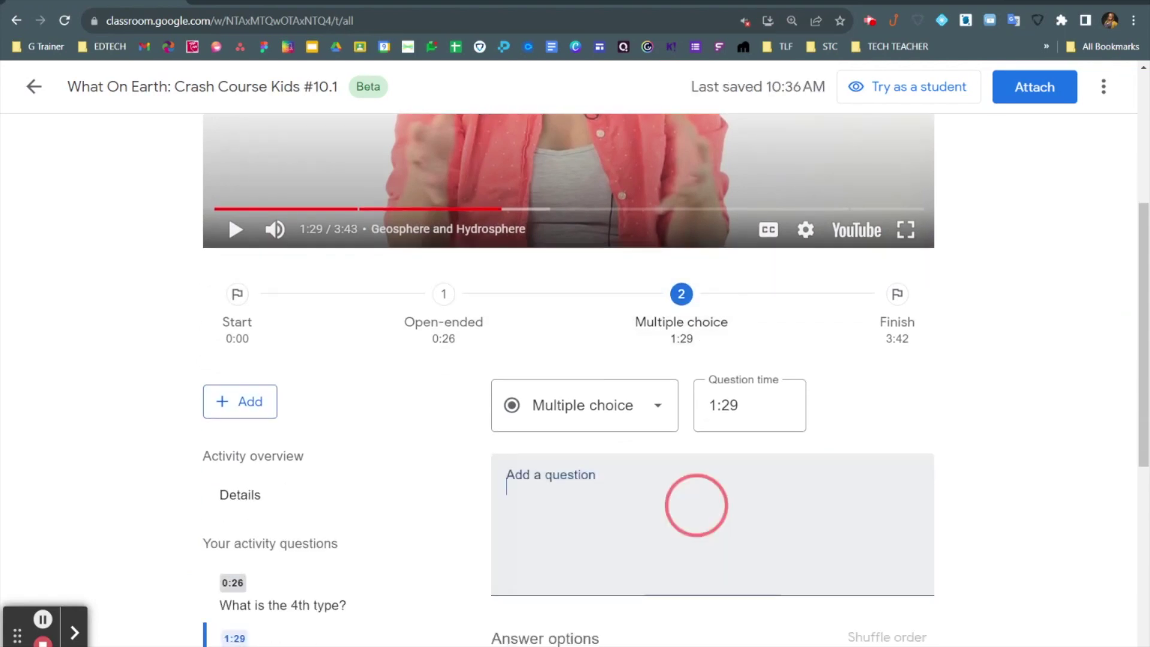
pyautogui.write('What does the root hydro mean?')
# Enter answer options air, earth and water, marking water as correct.
pyautogui.scroll(-6, 689, 497)
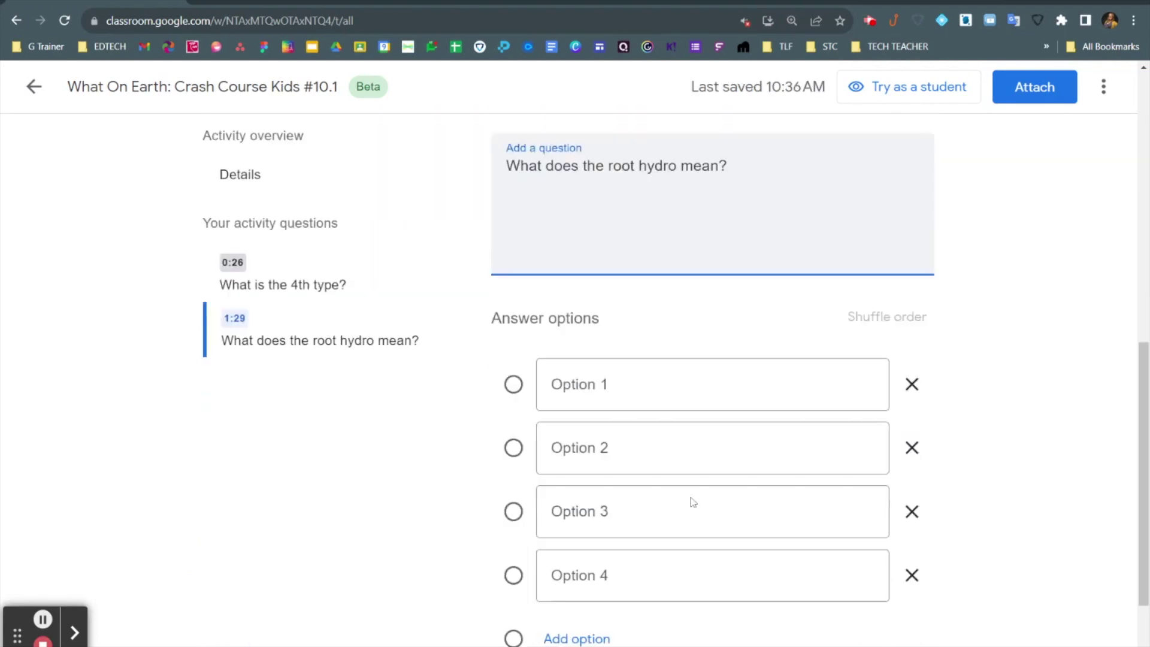
pyautogui.click(600, 323)
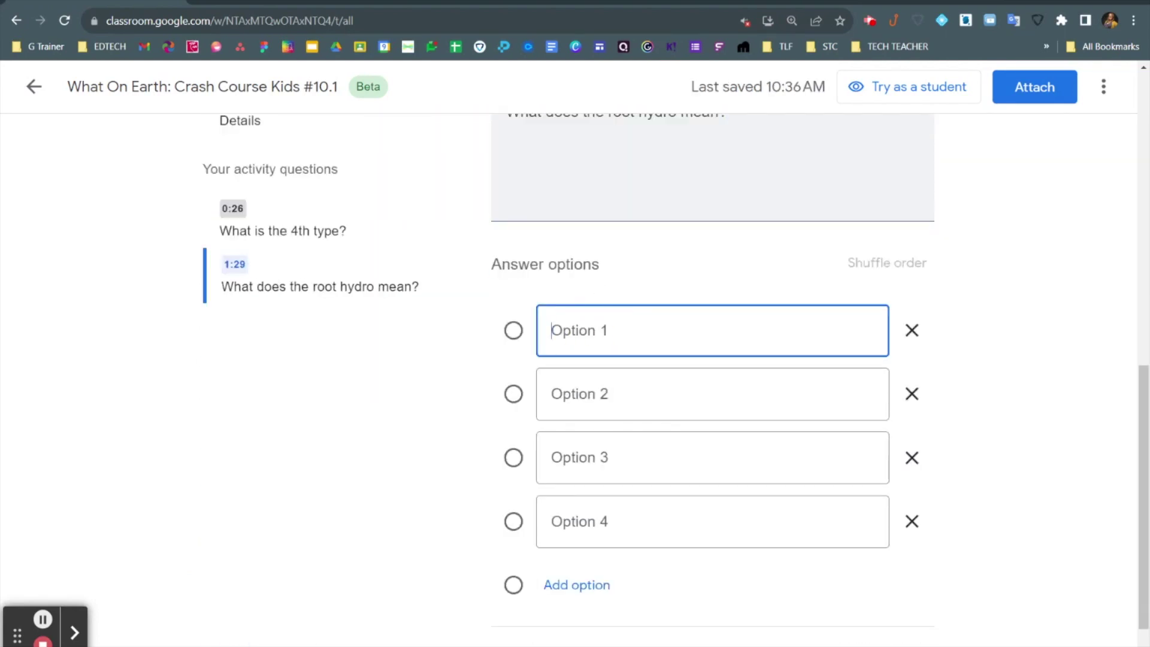
pyautogui.write('air')
pyautogui.click(599, 393)
pyautogui.write('earth')
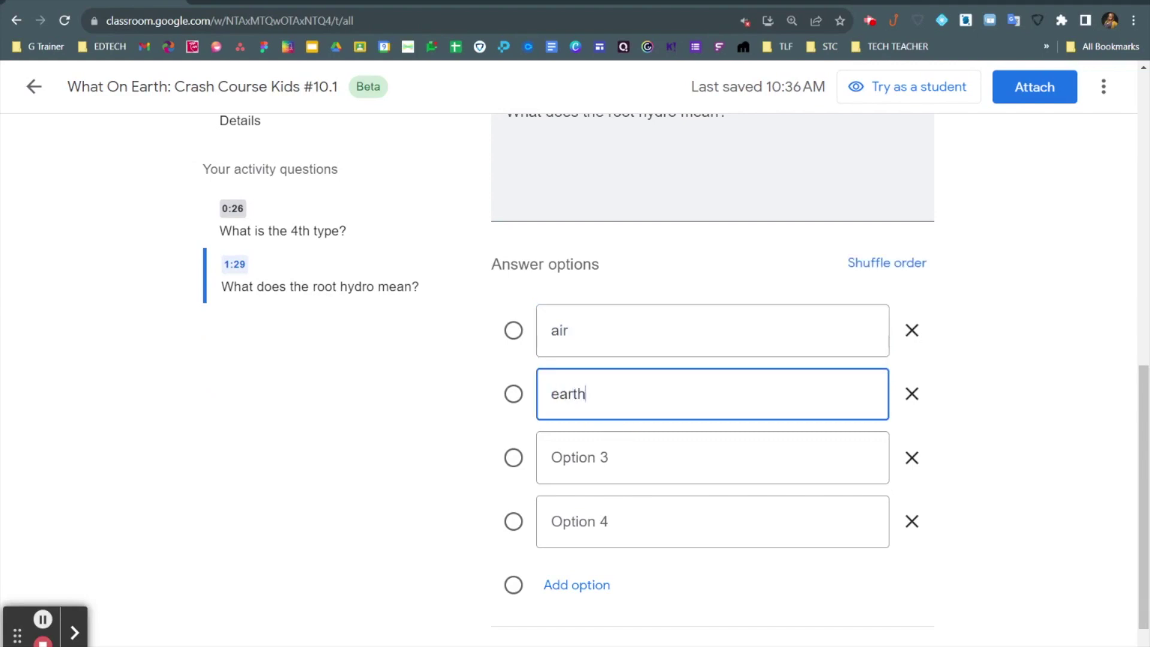
pyautogui.click(599, 458)
pyautogui.write('water')
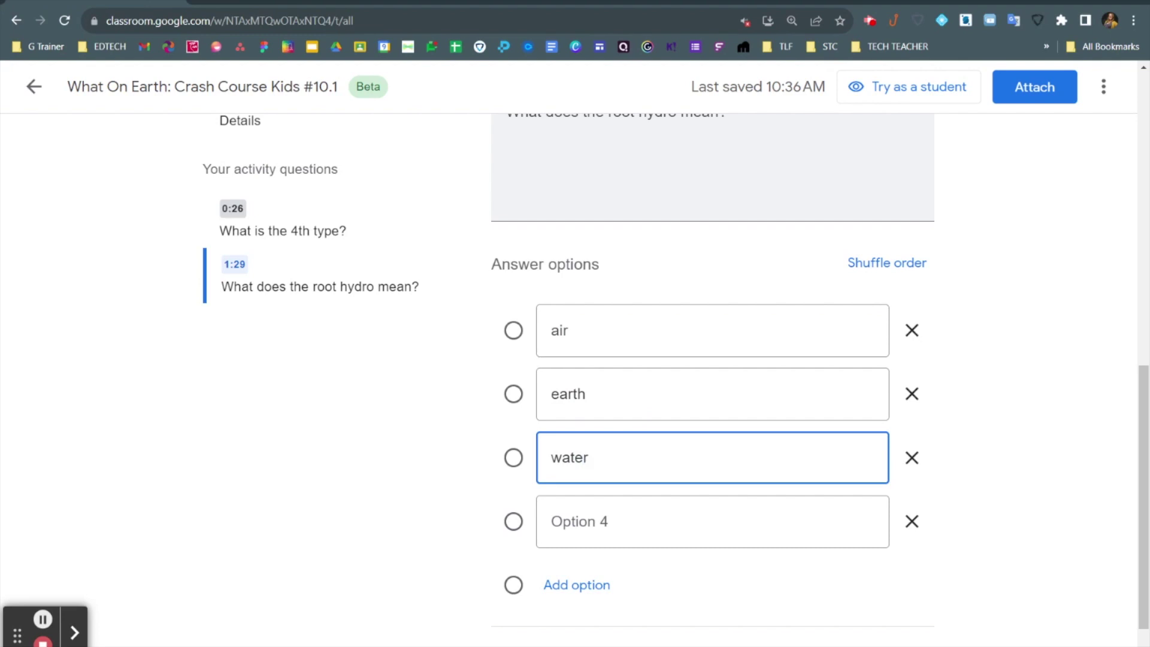
pyautogui.click(515, 460)
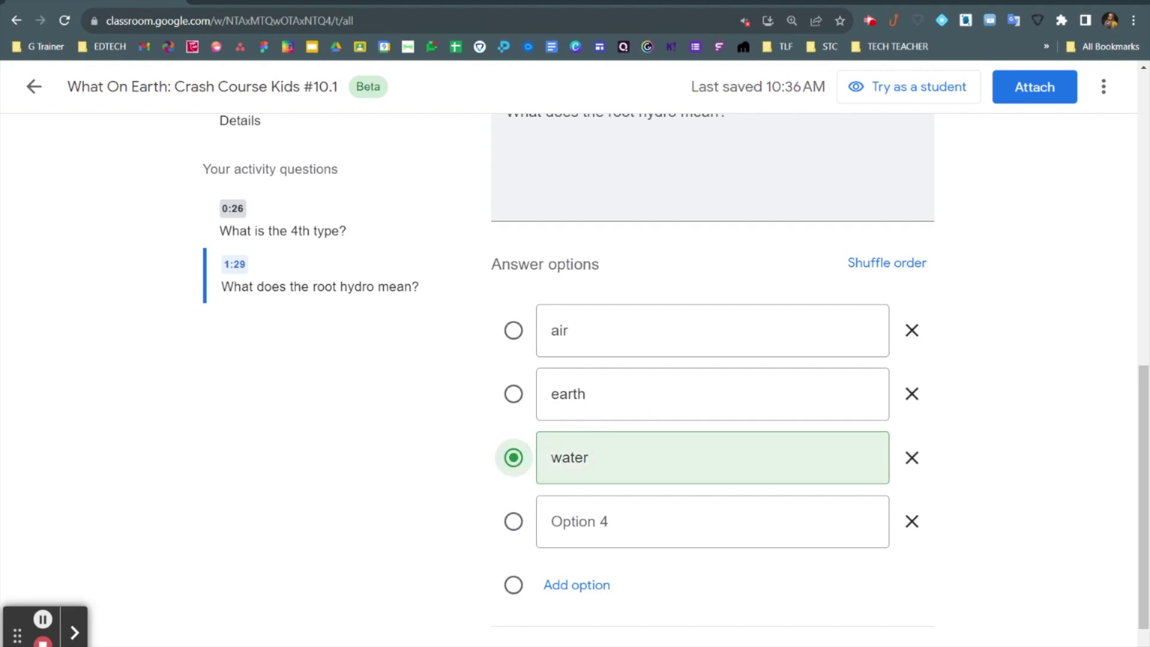
# Remove the empty fourth option and save the multiple-choice question.
pyautogui.scroll(-1, 712, 470)
pyautogui.click(844, 604)
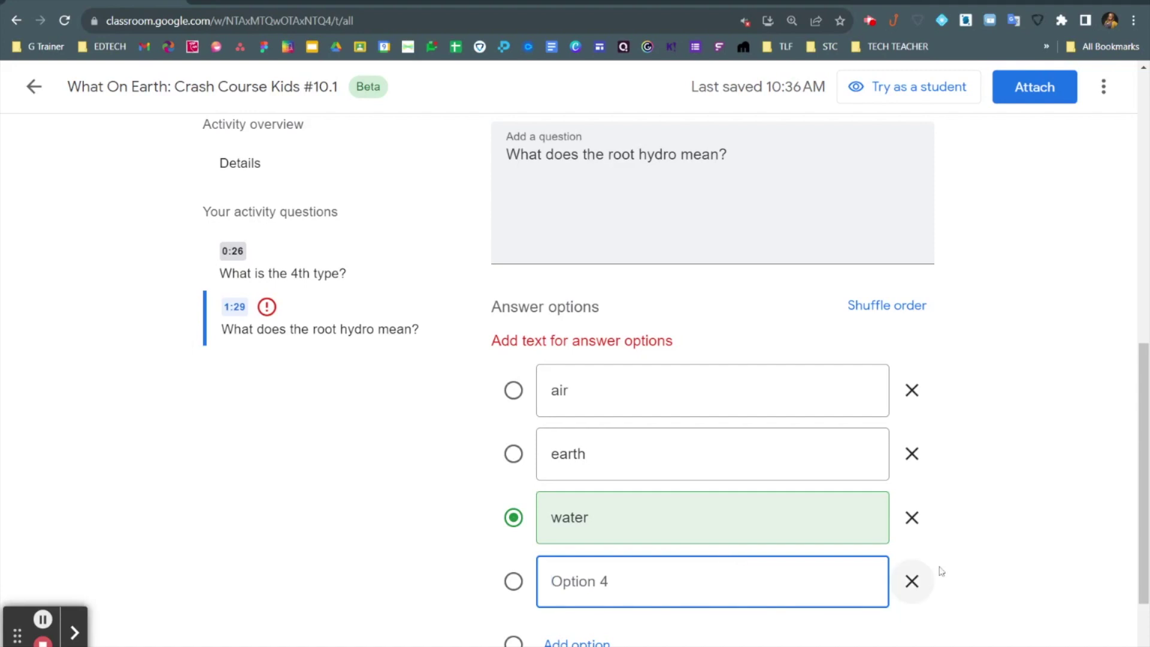
pyautogui.click(913, 582)
pyautogui.scroll(-1, 904, 576)
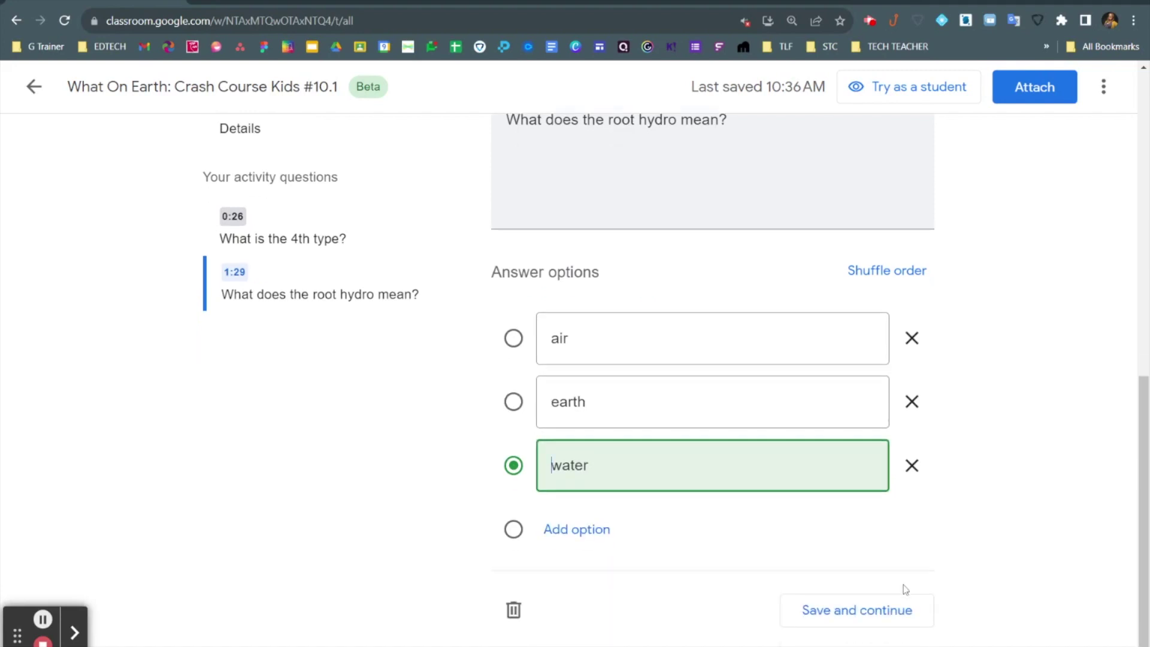
pyautogui.click(904, 604)
# Pause the video at 2:14 and add a checkbox question there.
pyautogui.scroll(5, 963, 489)
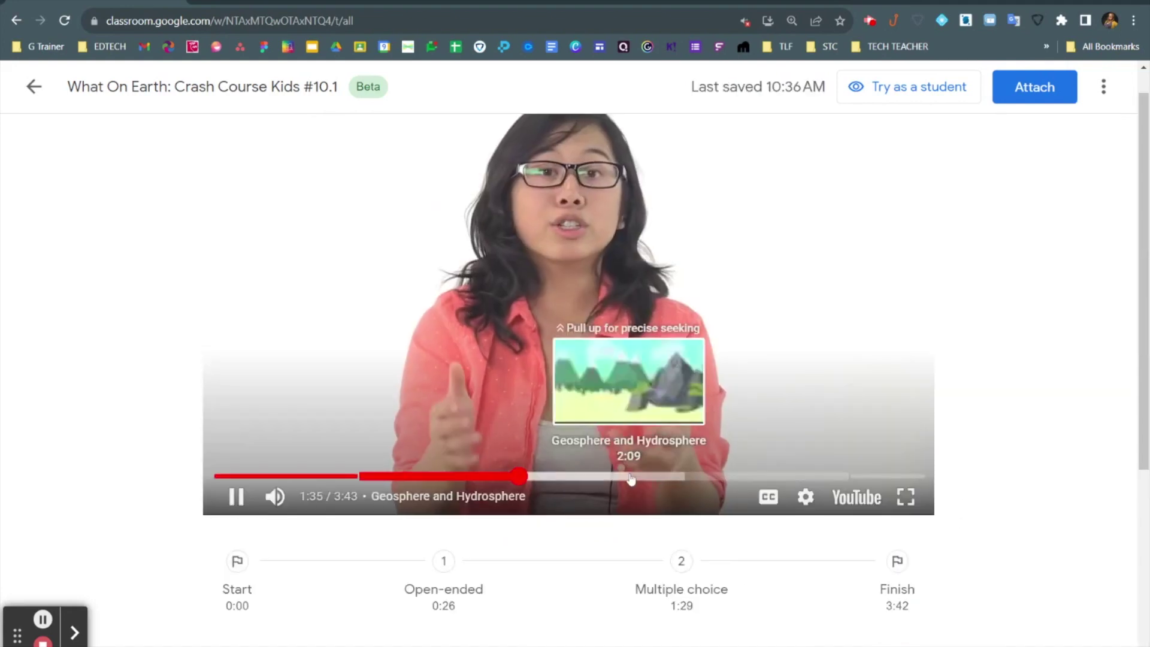
pyautogui.moveTo(633, 477); pyautogui.dragTo(633, 476)
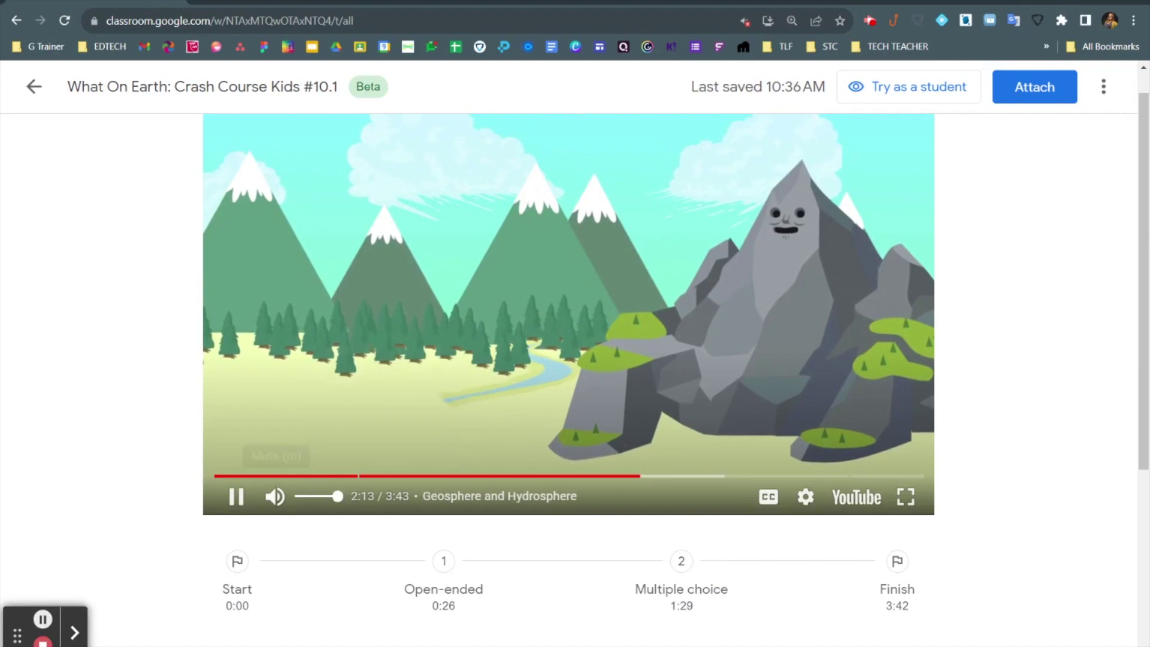
pyautogui.click(234, 500)
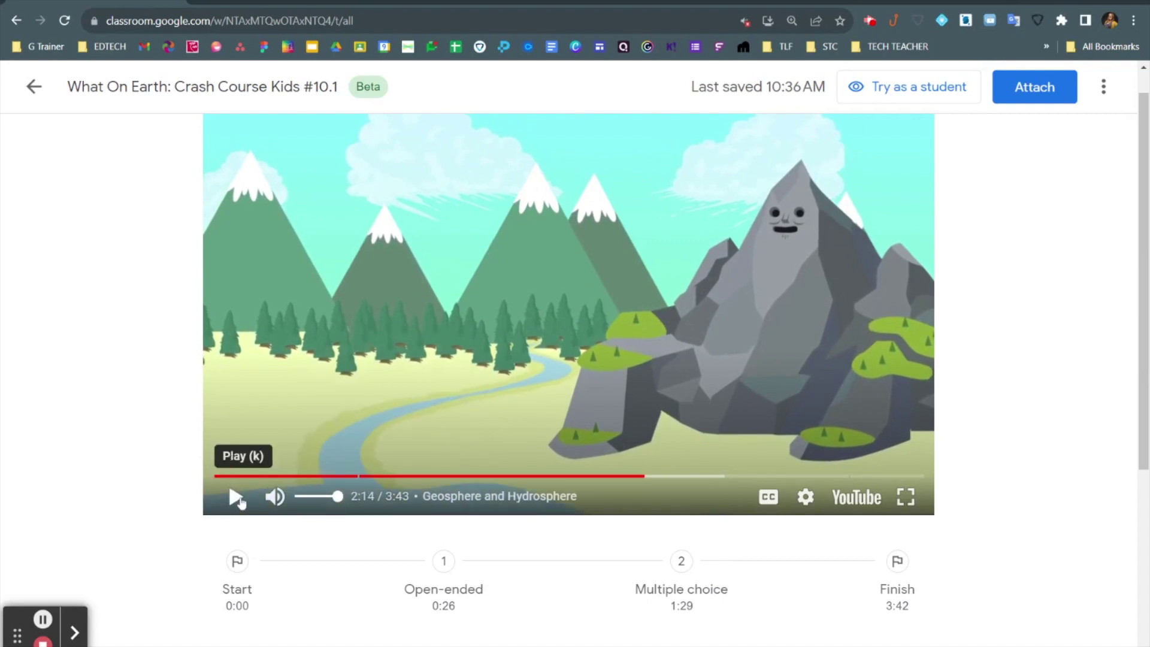
pyautogui.scroll(-3, 239, 502)
pyautogui.click(240, 519)
pyautogui.click(295, 436)
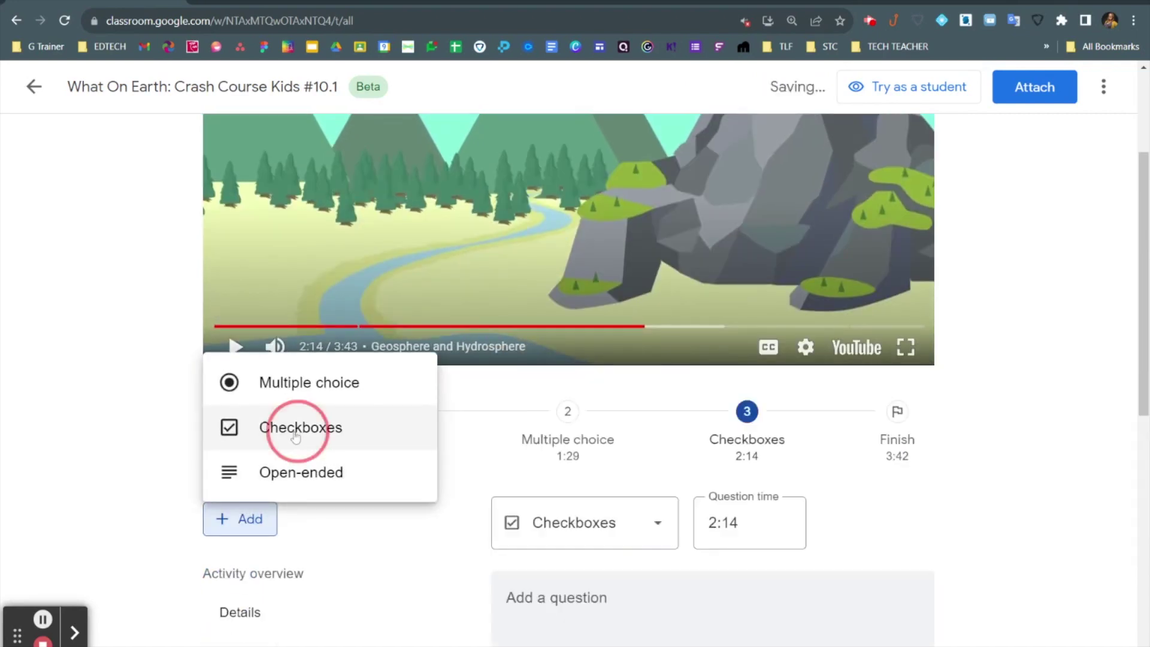
# Type a Biosphere option, then delete the empty fourth and Biosphere options.
pyautogui.scroll(-3, 295, 437)
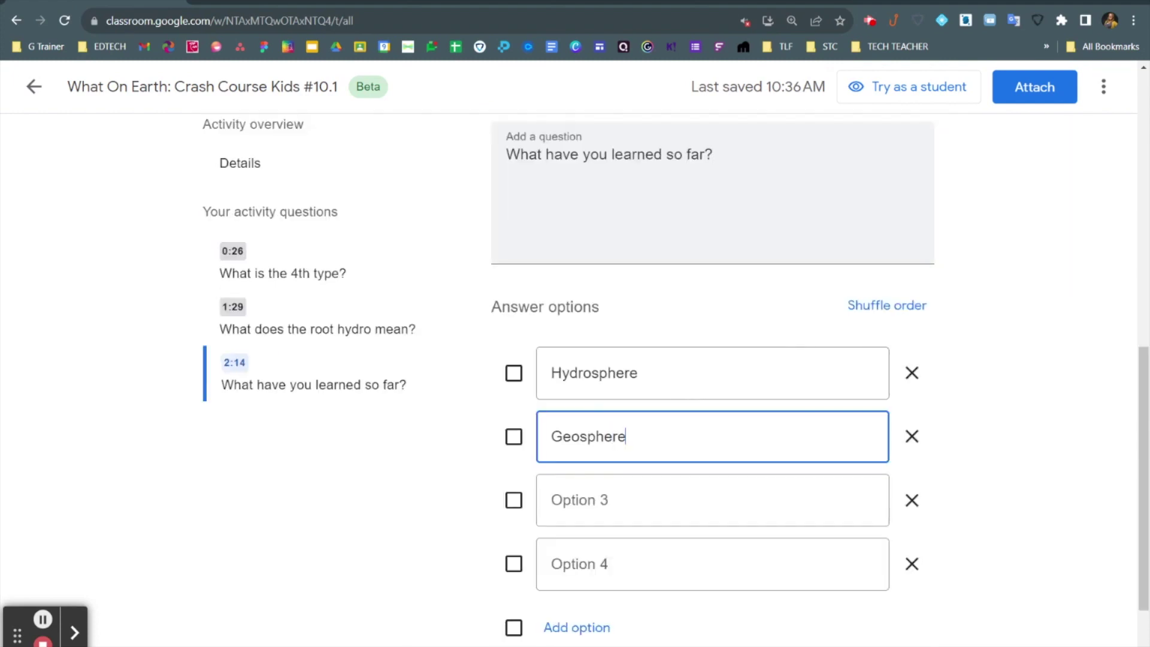
pyautogui.click(616, 509)
pyautogui.write('Biosp')
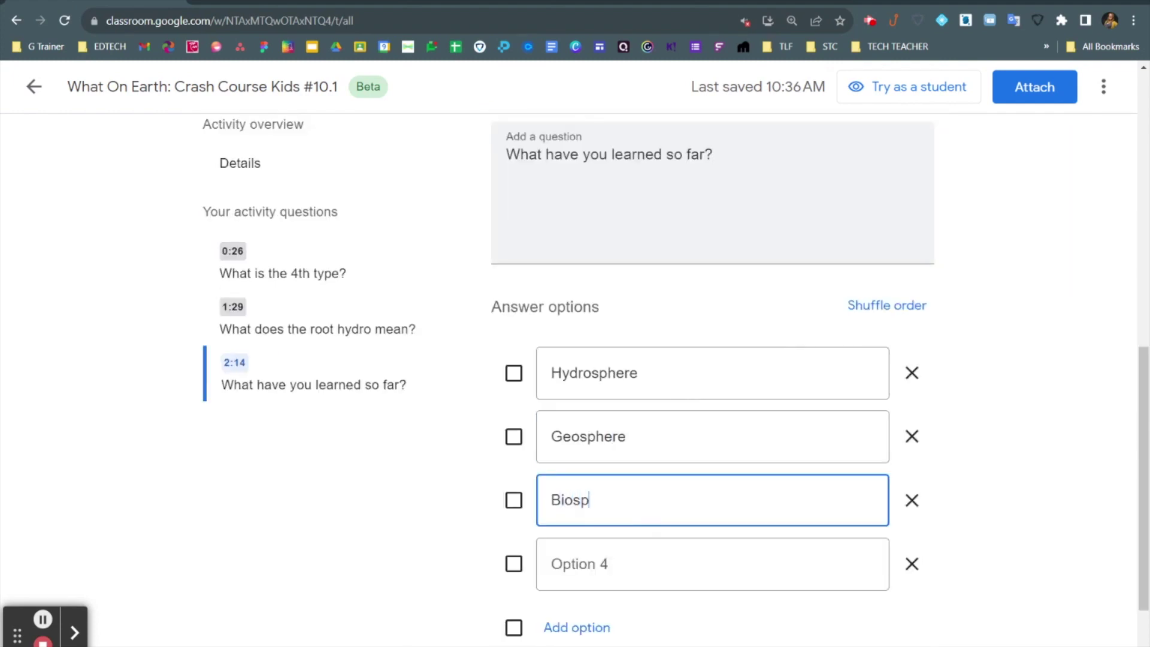
pyautogui.write('here')
pyautogui.click(629, 570)
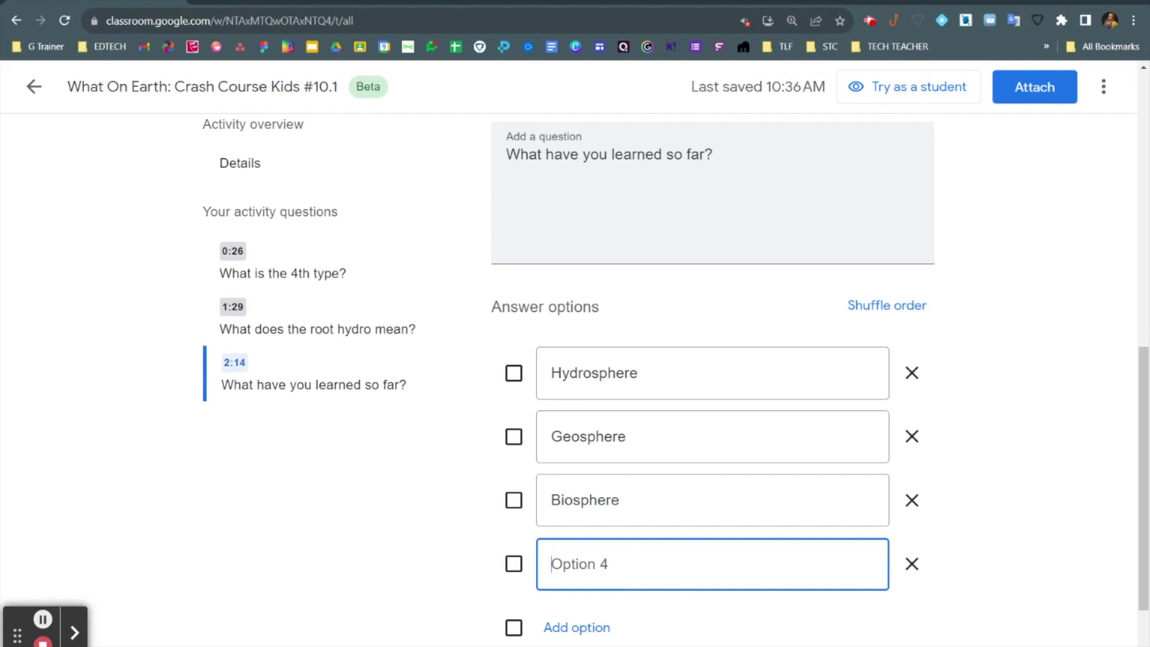
pyautogui.scroll(9, 642, 513)
pyautogui.scroll(-10, 642, 513)
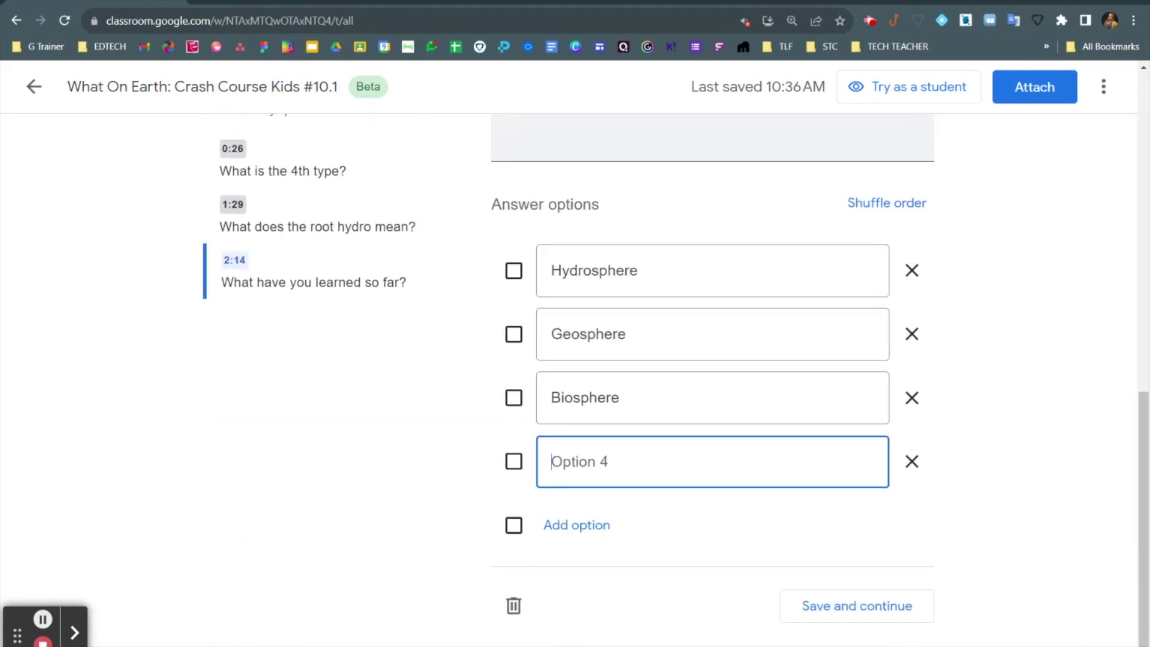
pyautogui.click(912, 462)
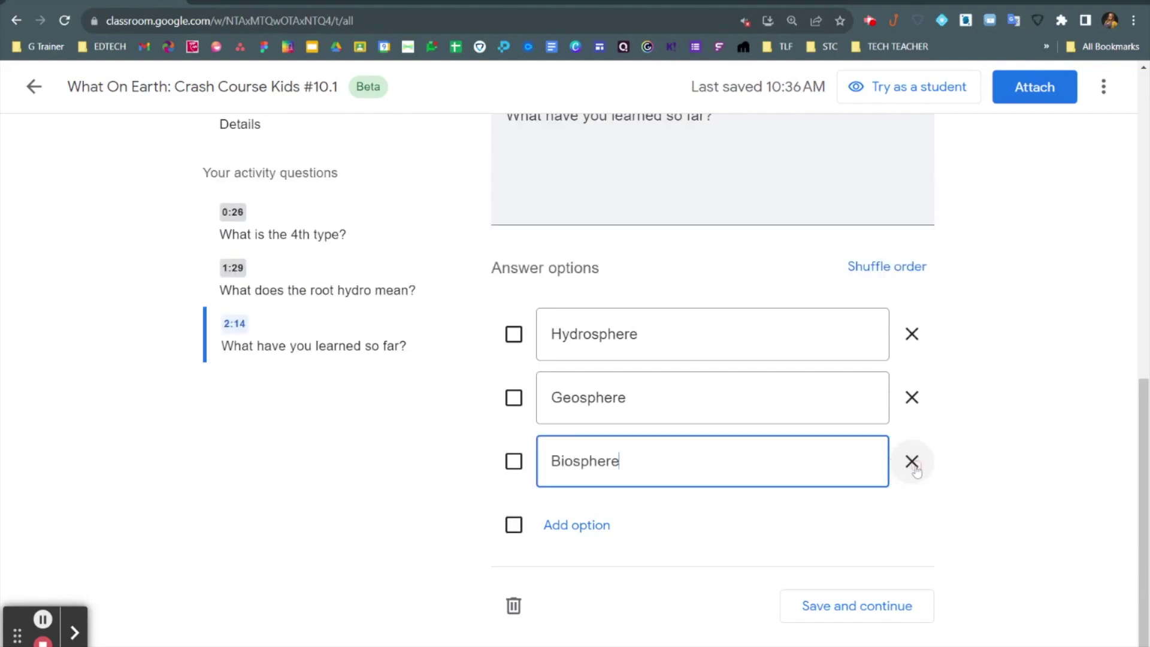
pyautogui.click(912, 462)
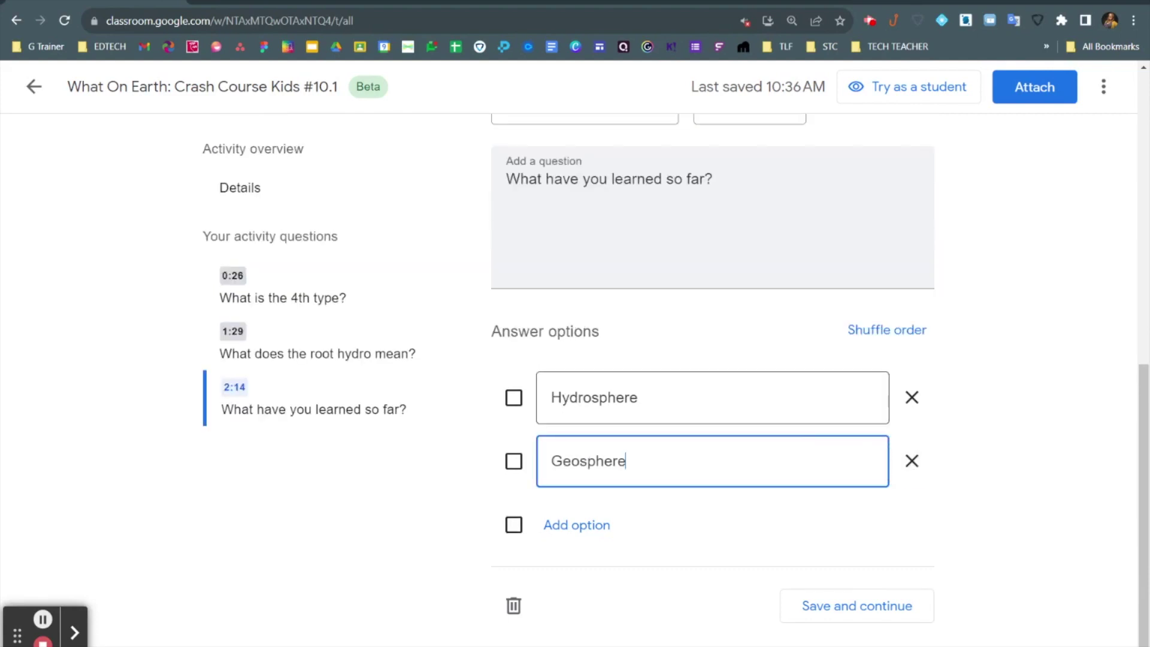
# Replace the options with True and False, mark False correct, and save.
pyautogui.moveTo(675, 398); pyautogui.dragTo(544, 436)
pyautogui.write('True')
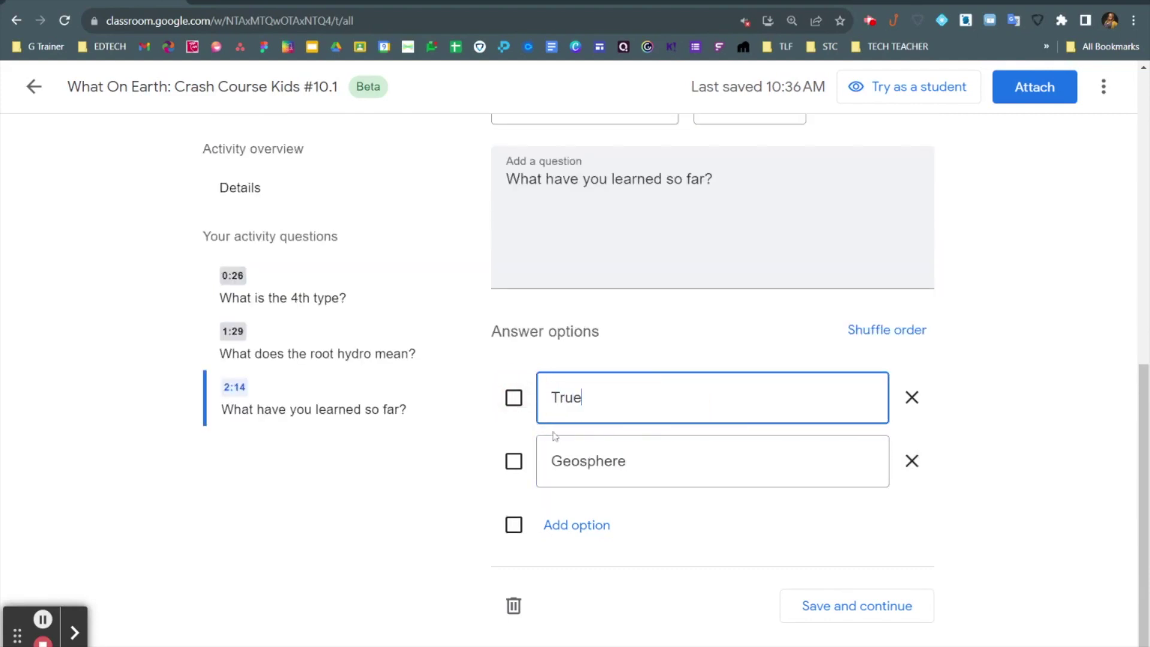
pyautogui.moveTo(665, 461); pyautogui.dragTo(530, 461)
pyautogui.write('False')
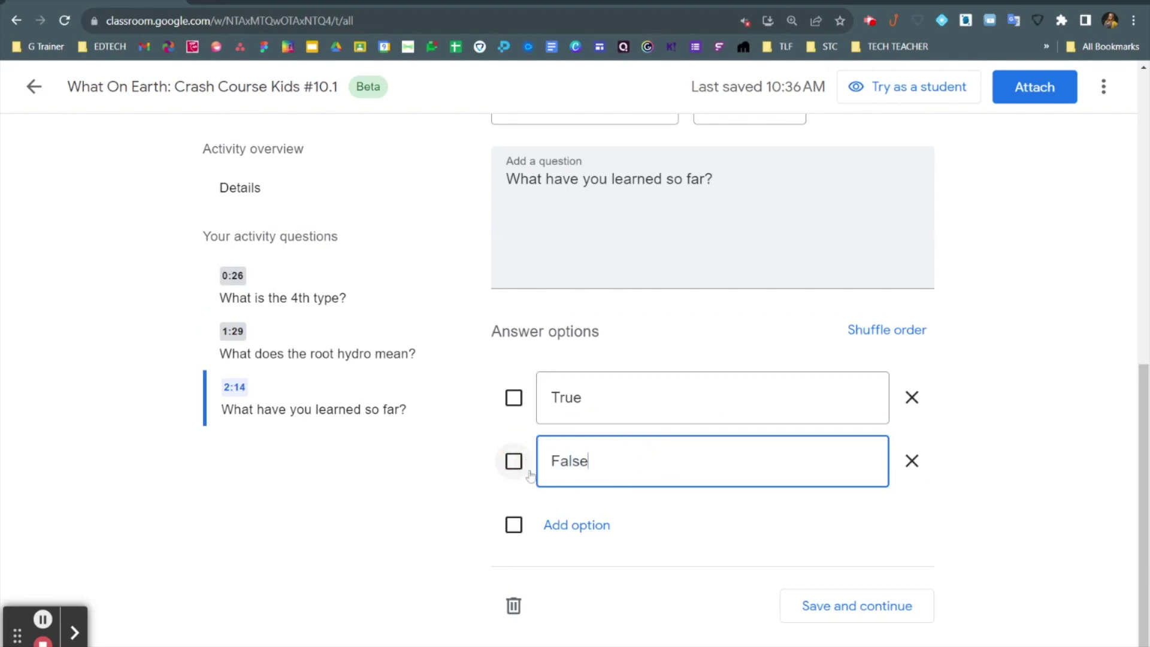
pyautogui.click(526, 472)
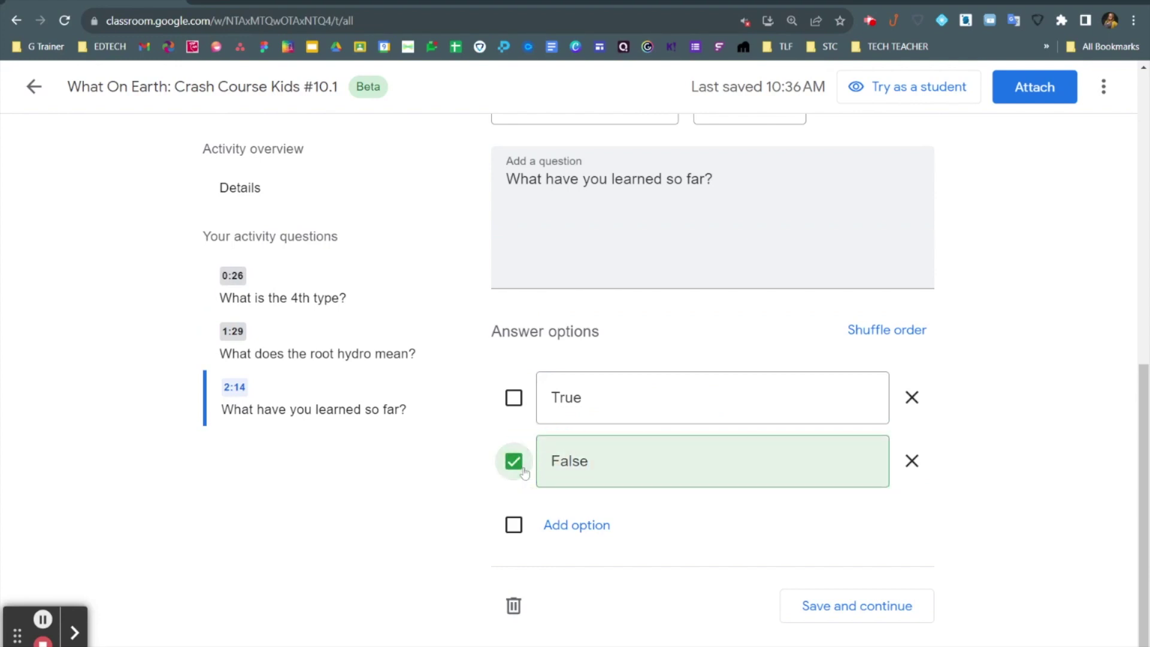
pyautogui.click(849, 614)
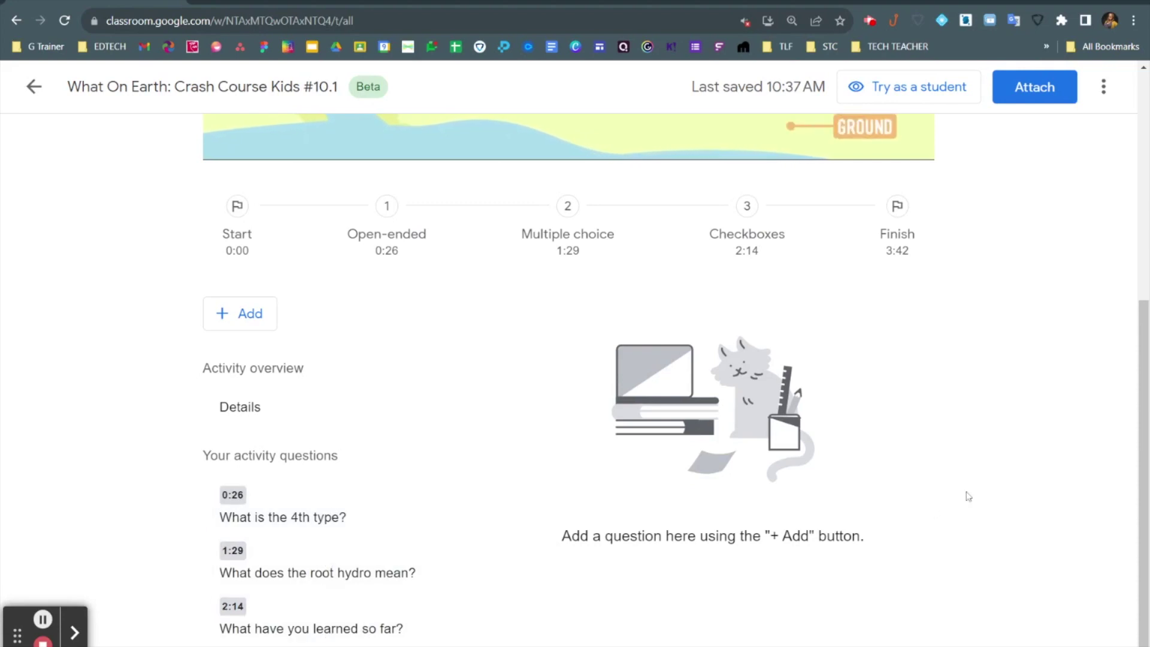
pyautogui.scroll(5, 969, 496)
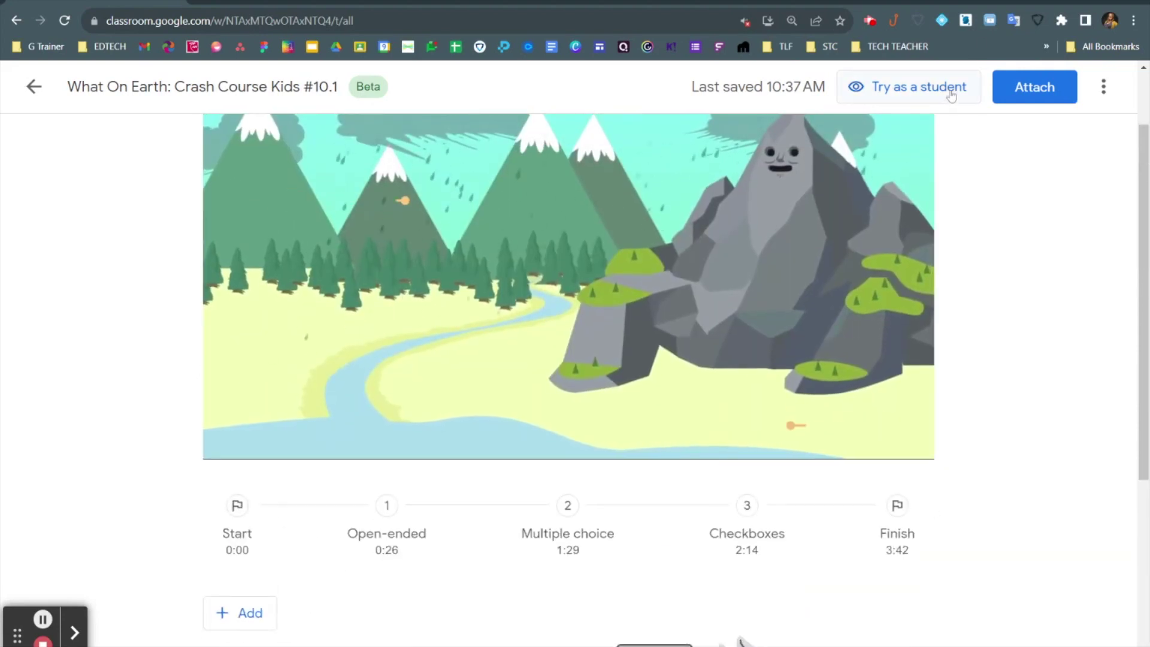
# Preview the three-question video activity as a student would see it.
pyautogui.click(889, 88)
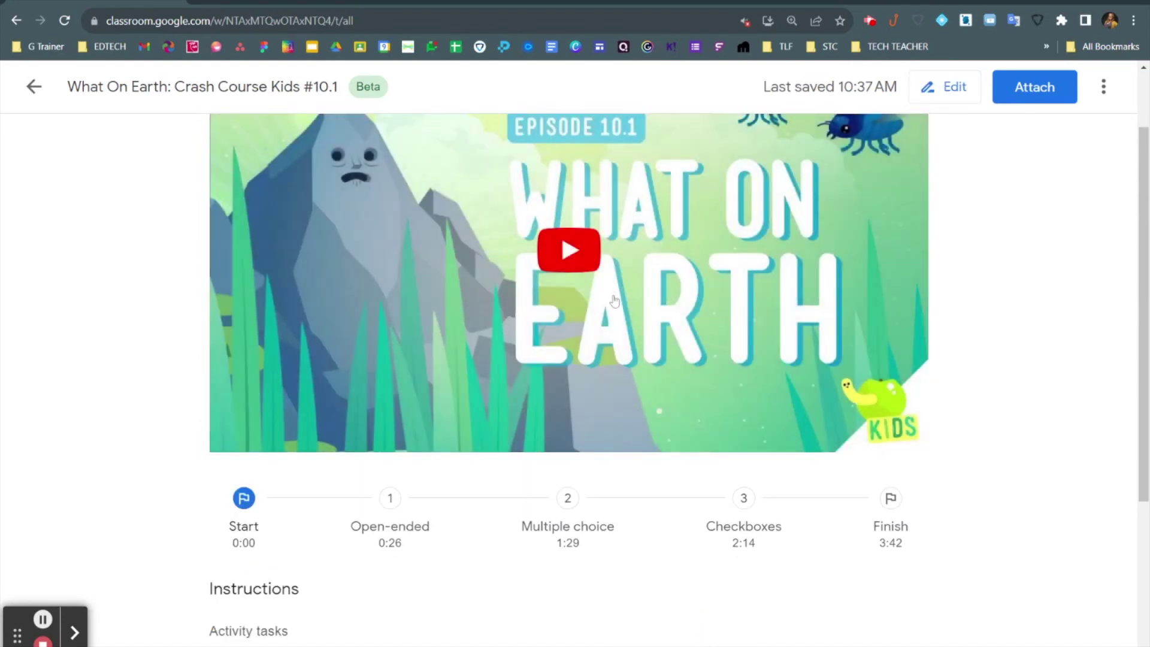
pyautogui.scroll(-4, 843, 451)
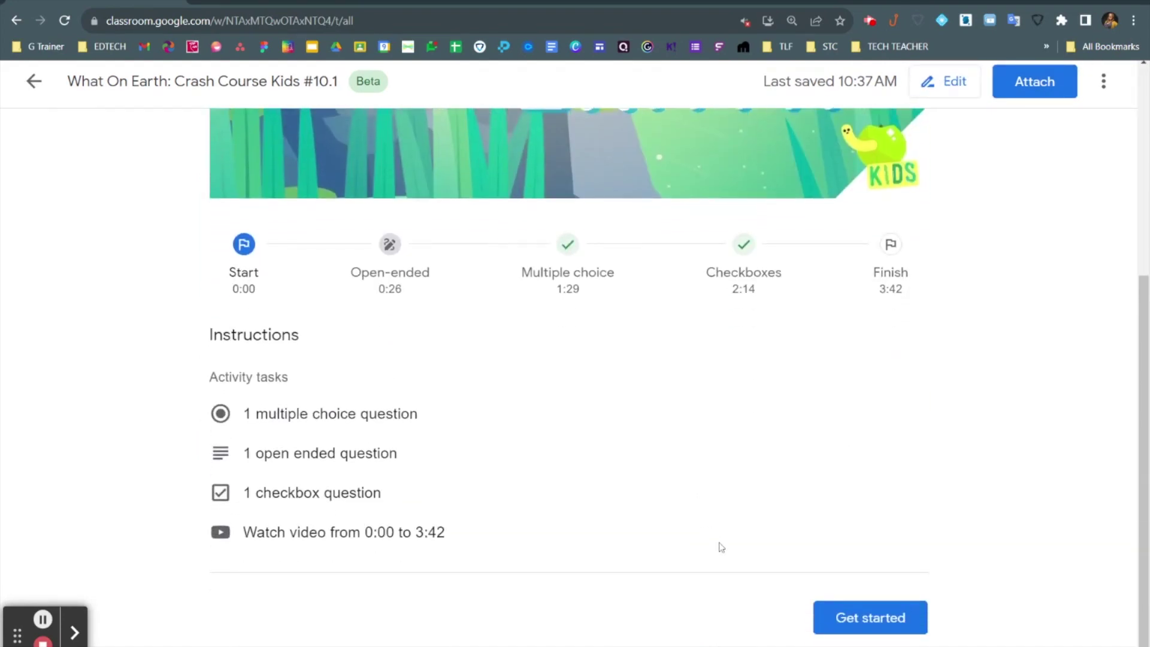
pyautogui.scroll(5, 722, 548)
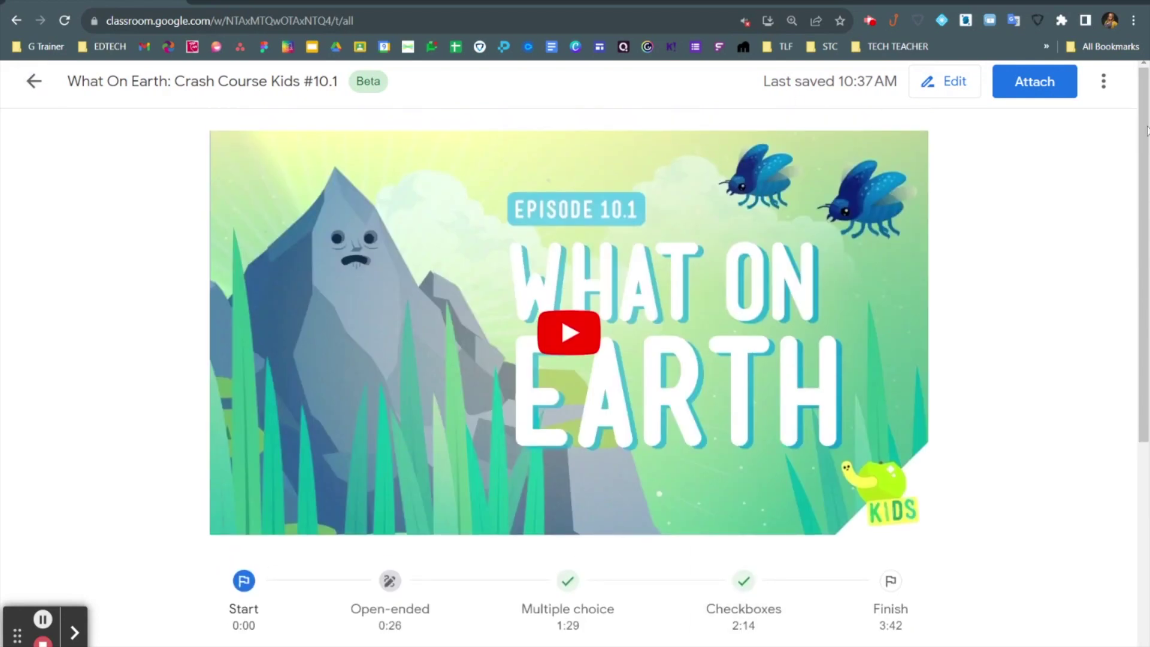
# Attach the activity and assign it to Training Classroom without a grade category.
pyautogui.click(1051, 92)
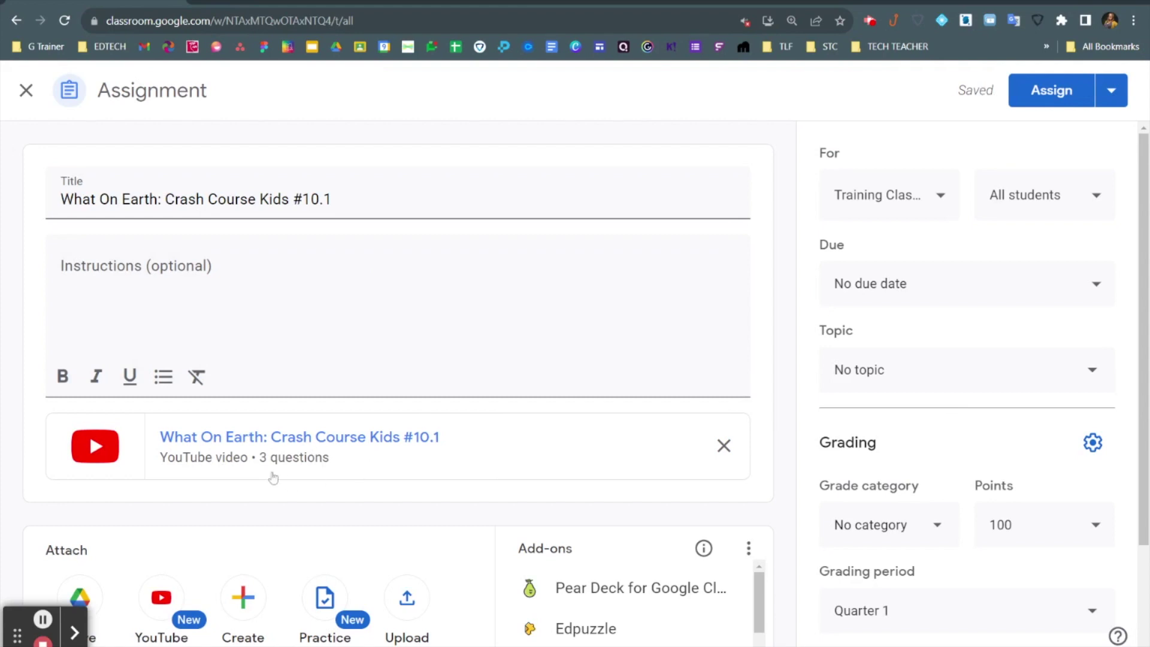
pyautogui.click(1062, 91)
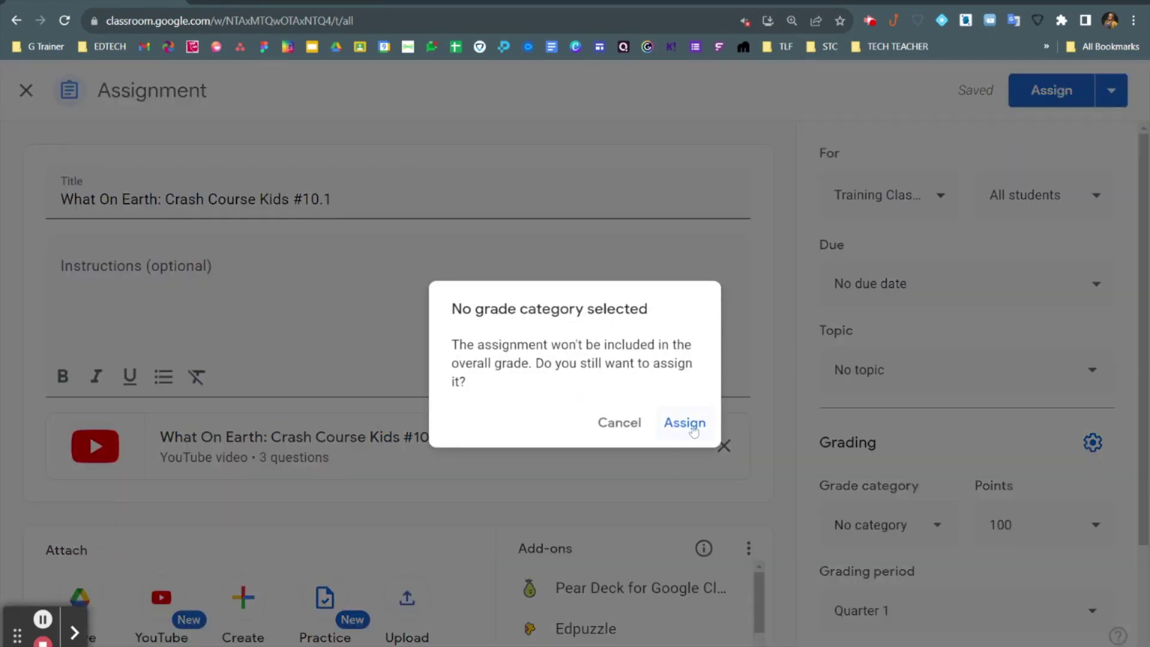
pyautogui.click(685, 423)
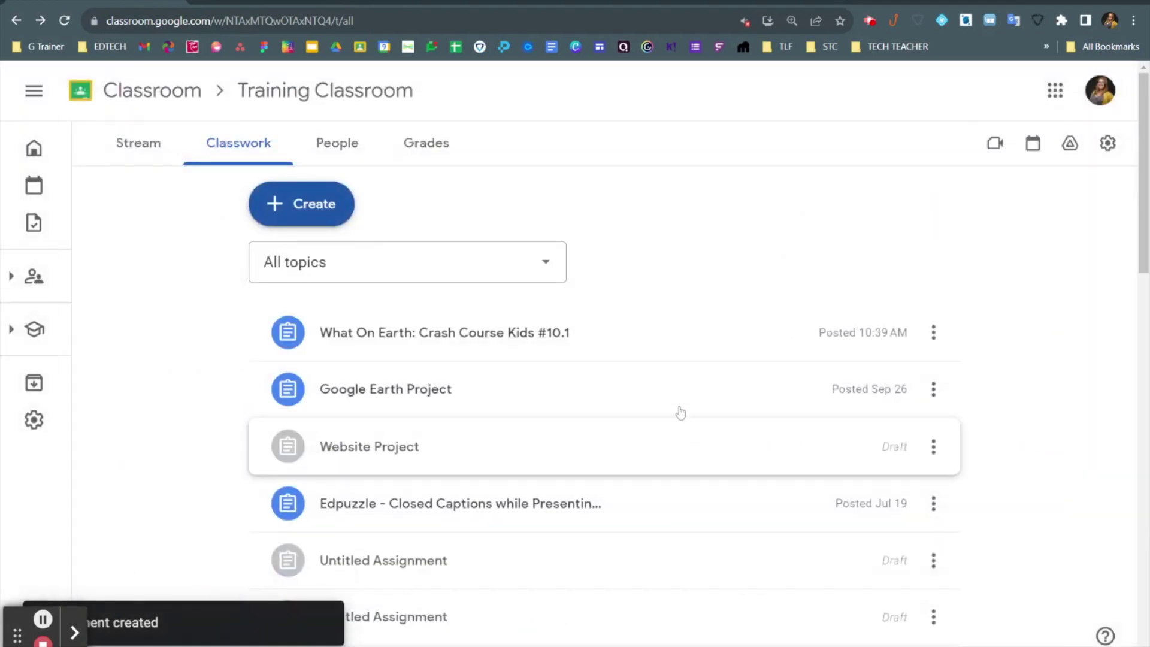
pyautogui.click(638, 334)
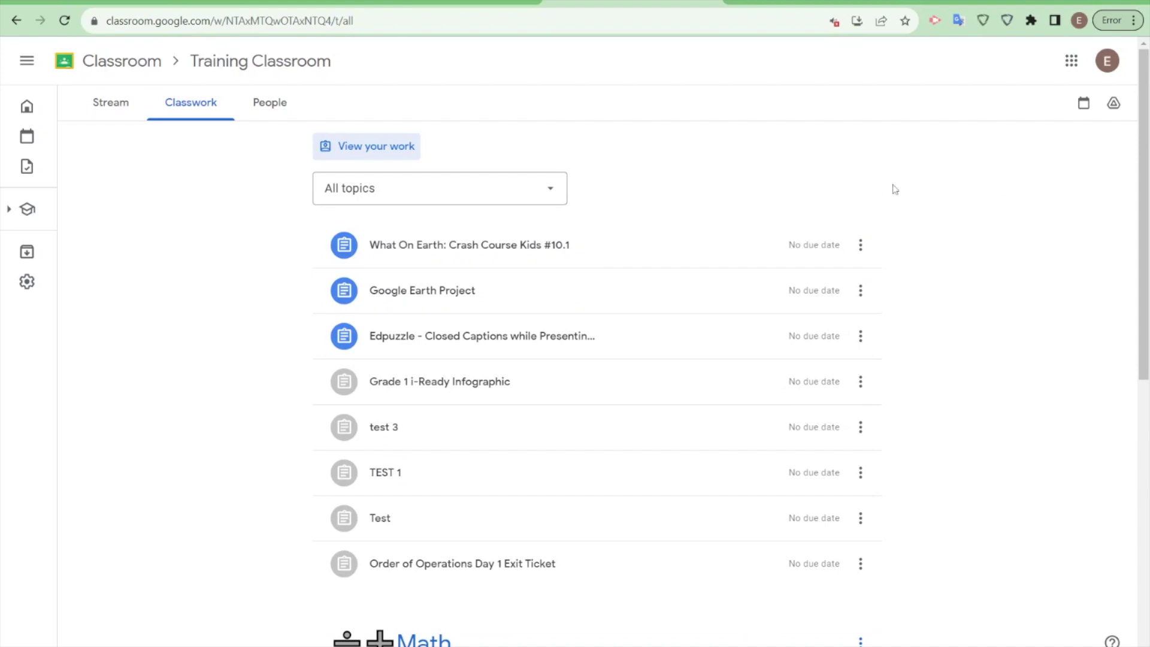
# Open the What On Earth activity, play to 0:26, and submit an answer to 'What is the 4th type?'.
pyautogui.click(594, 247)
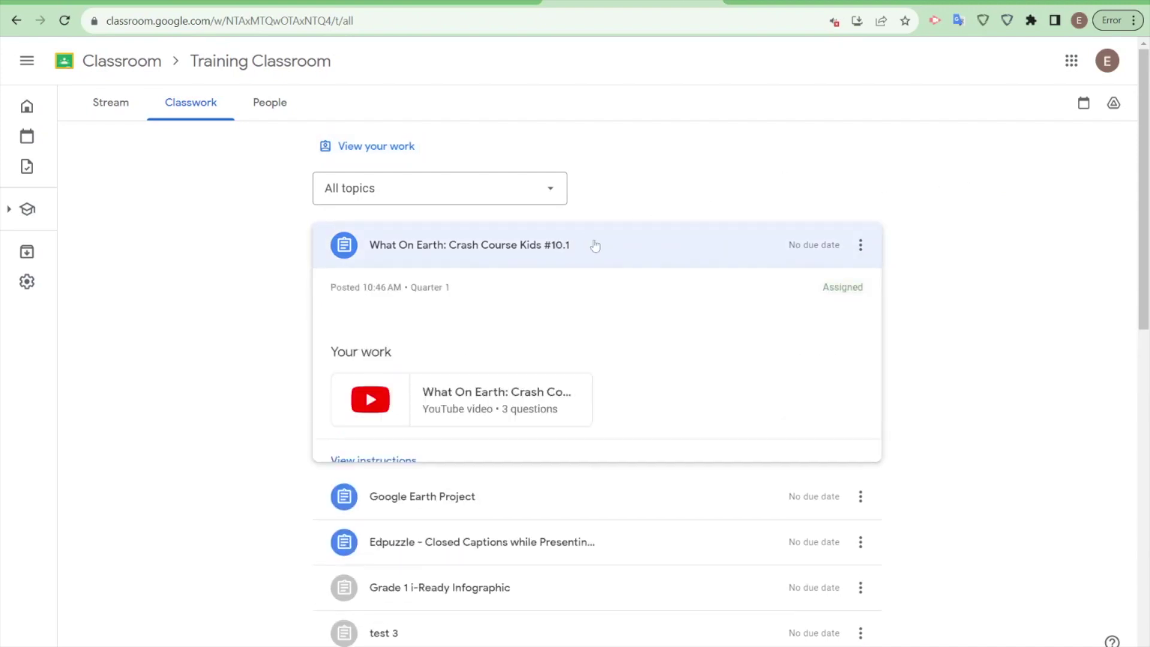
pyautogui.click(496, 406)
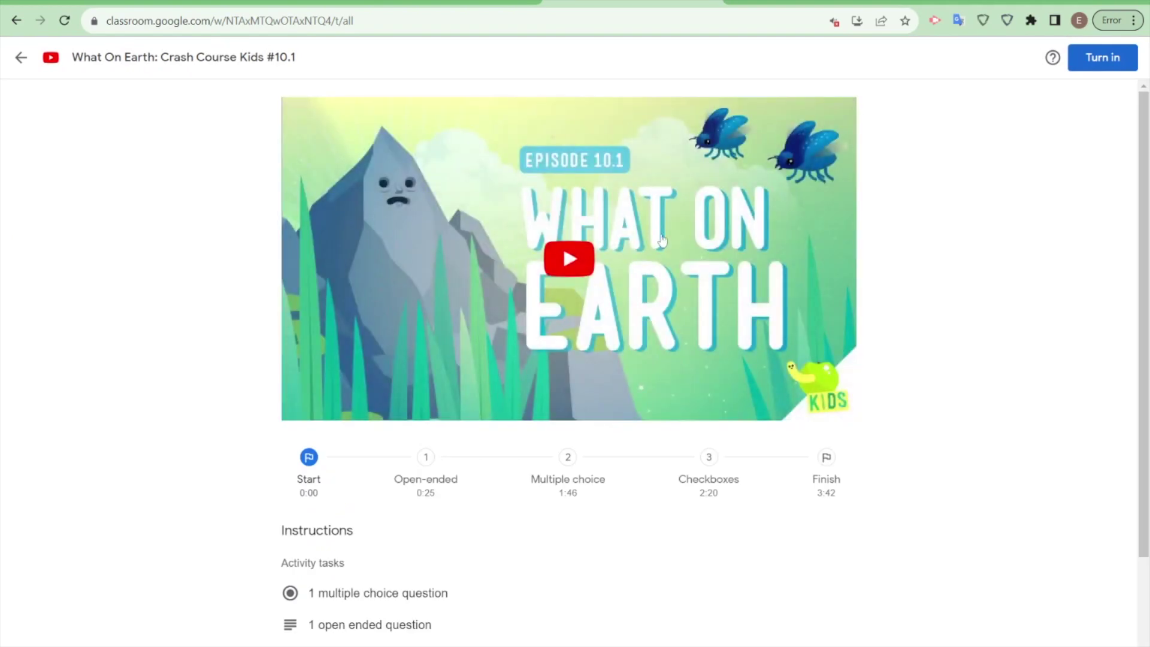
pyautogui.click(589, 247)
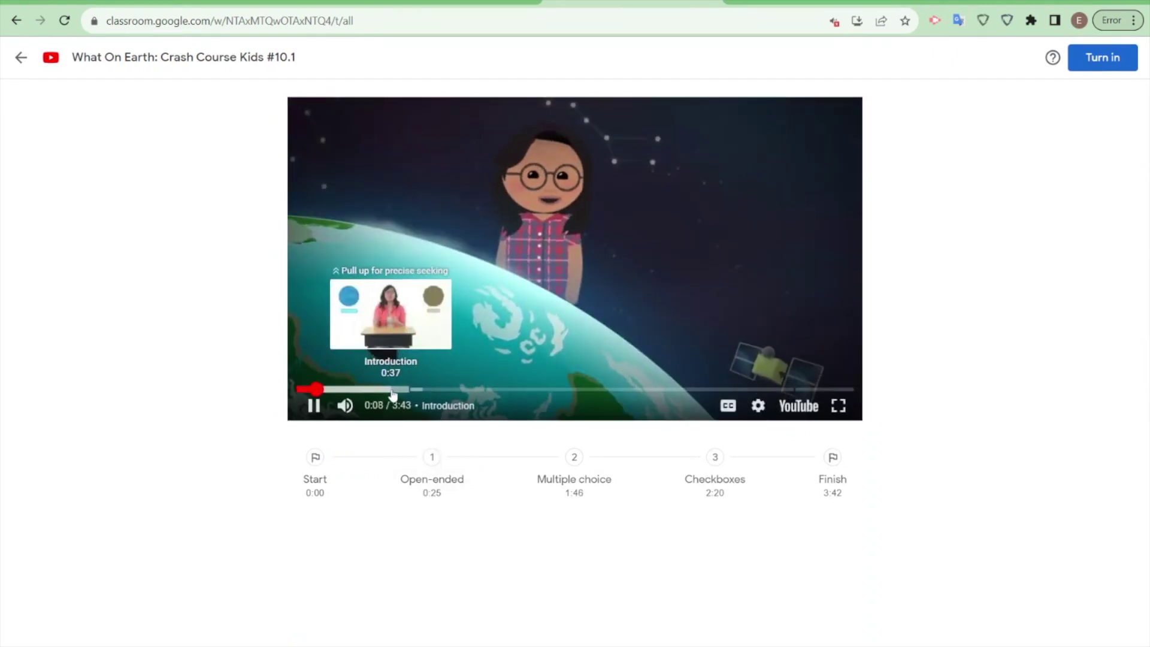
pyautogui.click(389, 390)
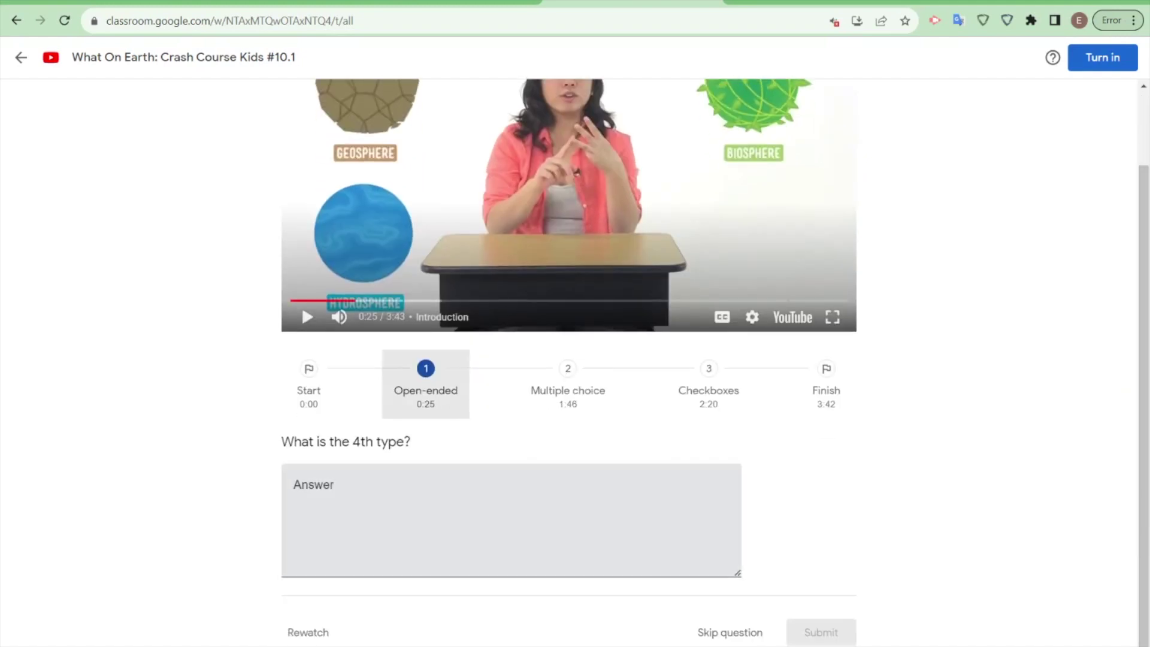
pyautogui.click(294, 490)
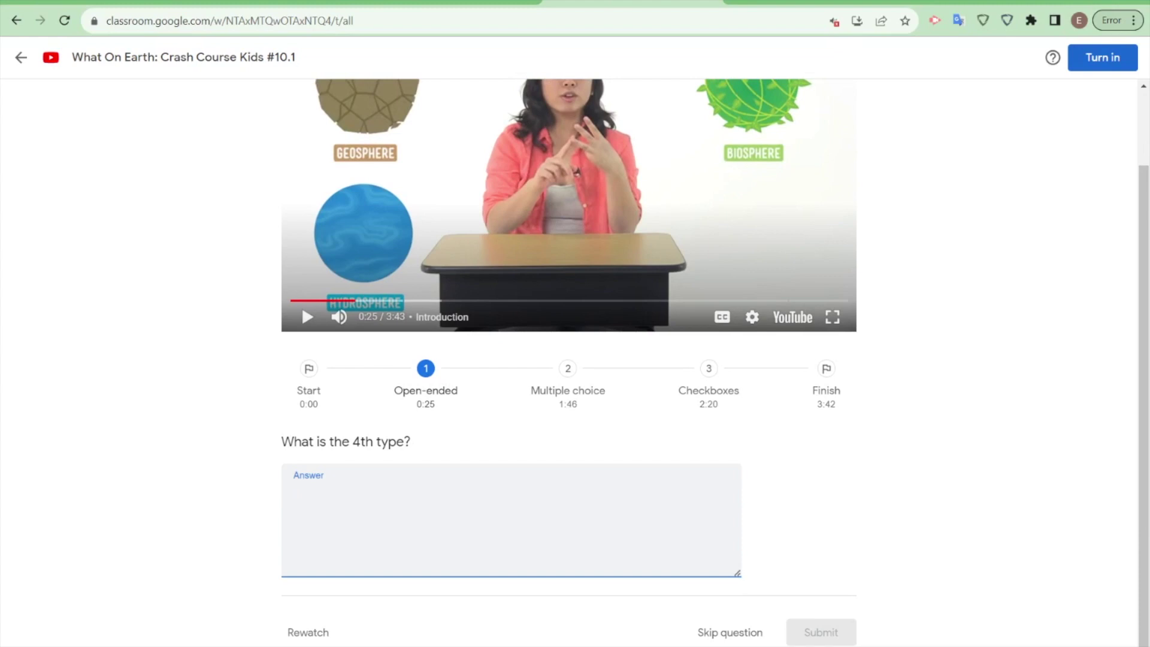
pyautogui.write('Answer')
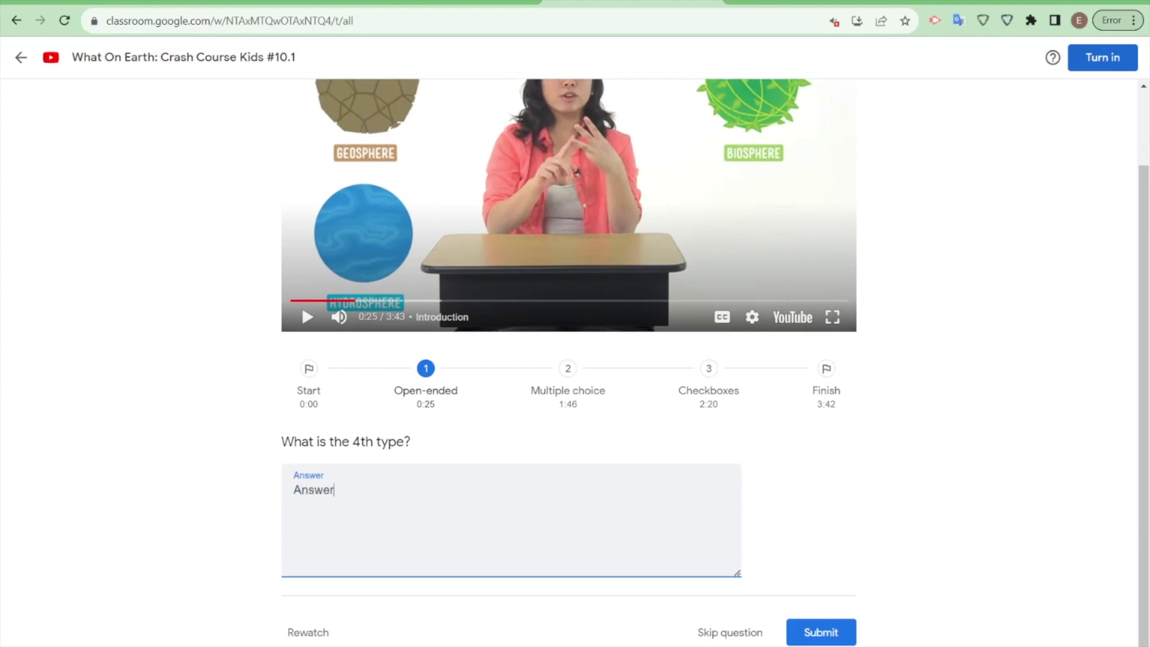
pyautogui.click(819, 633)
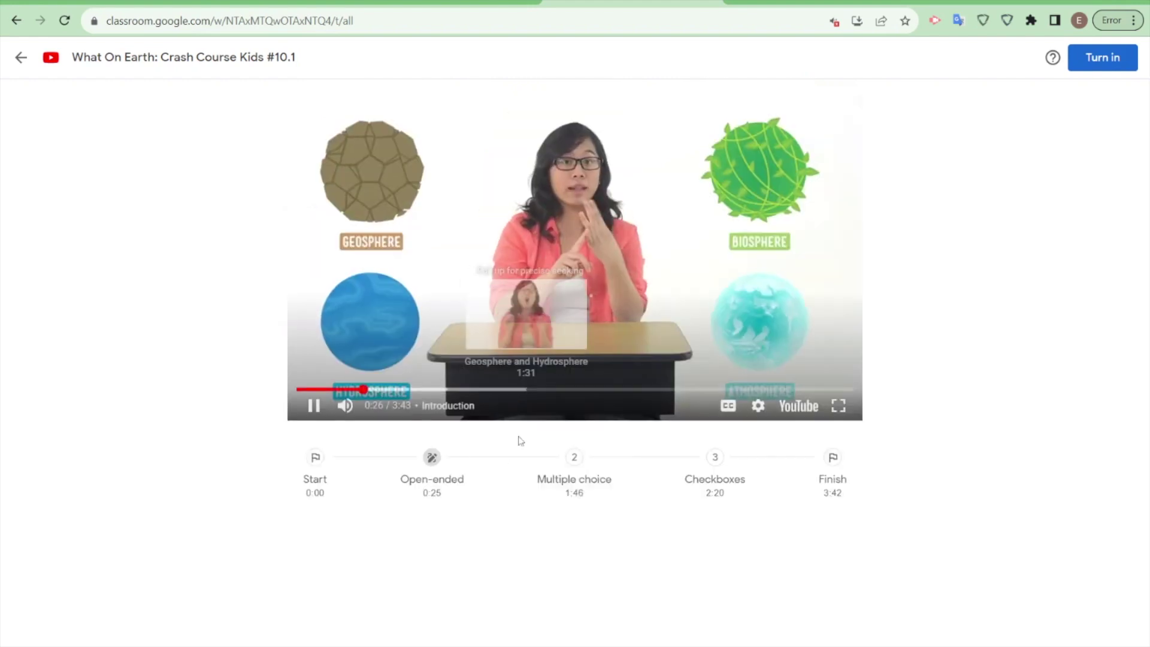
# Answer the hydro question with water, submit, and continue the video.
pyautogui.click(576, 474)
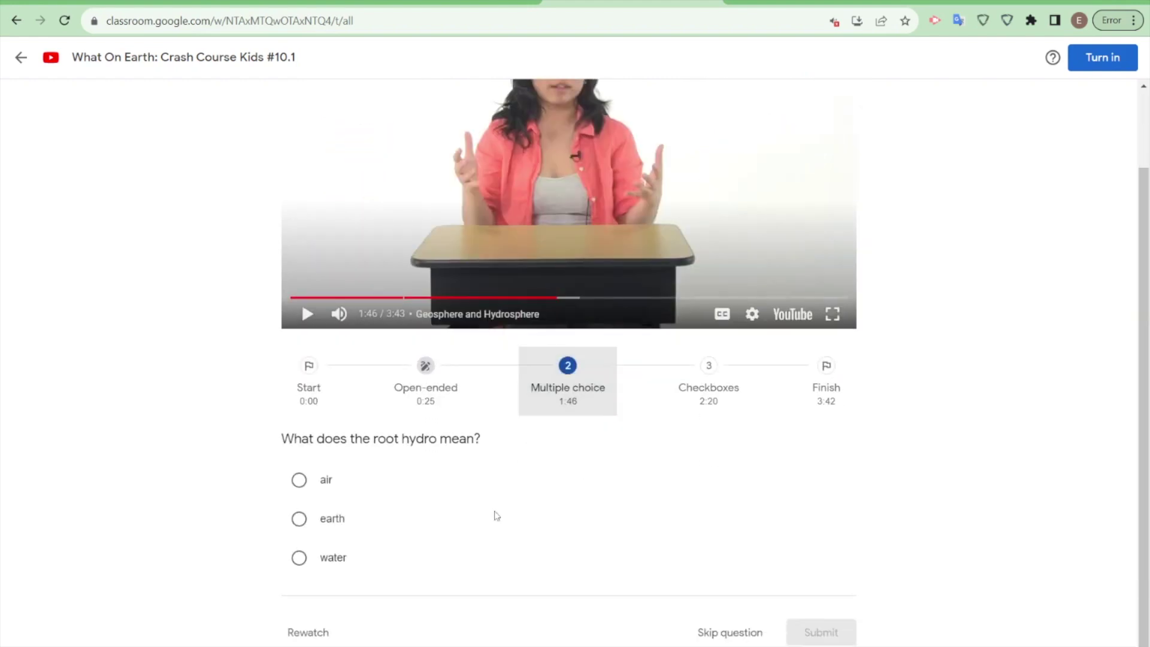
pyautogui.click(340, 558)
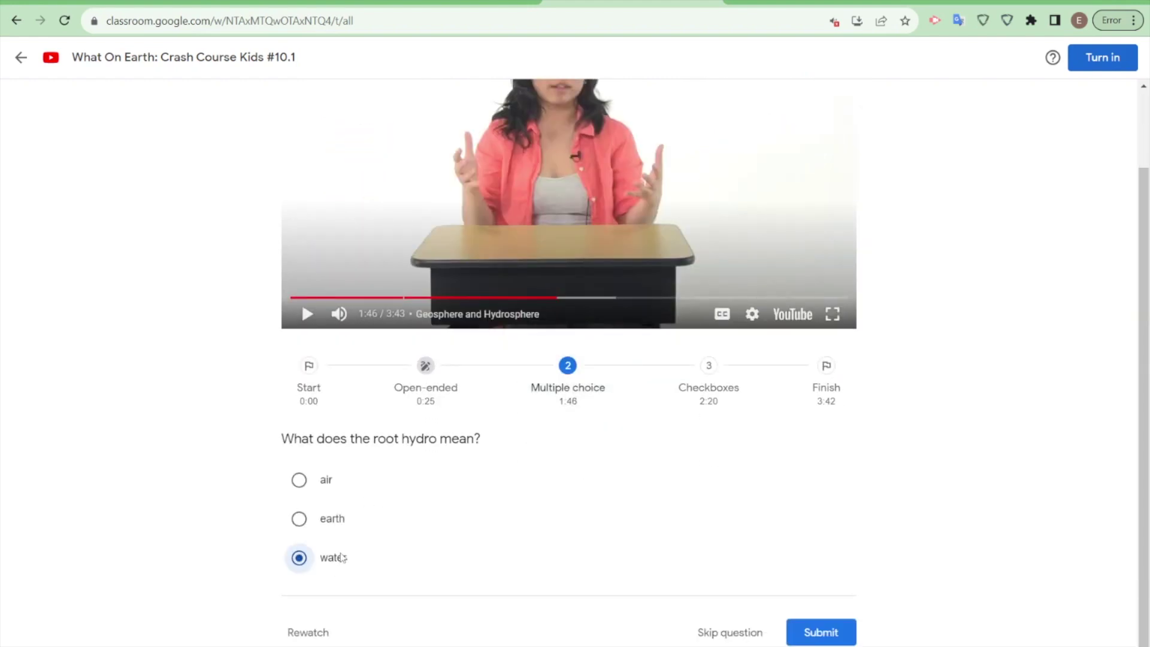
pyautogui.click(831, 634)
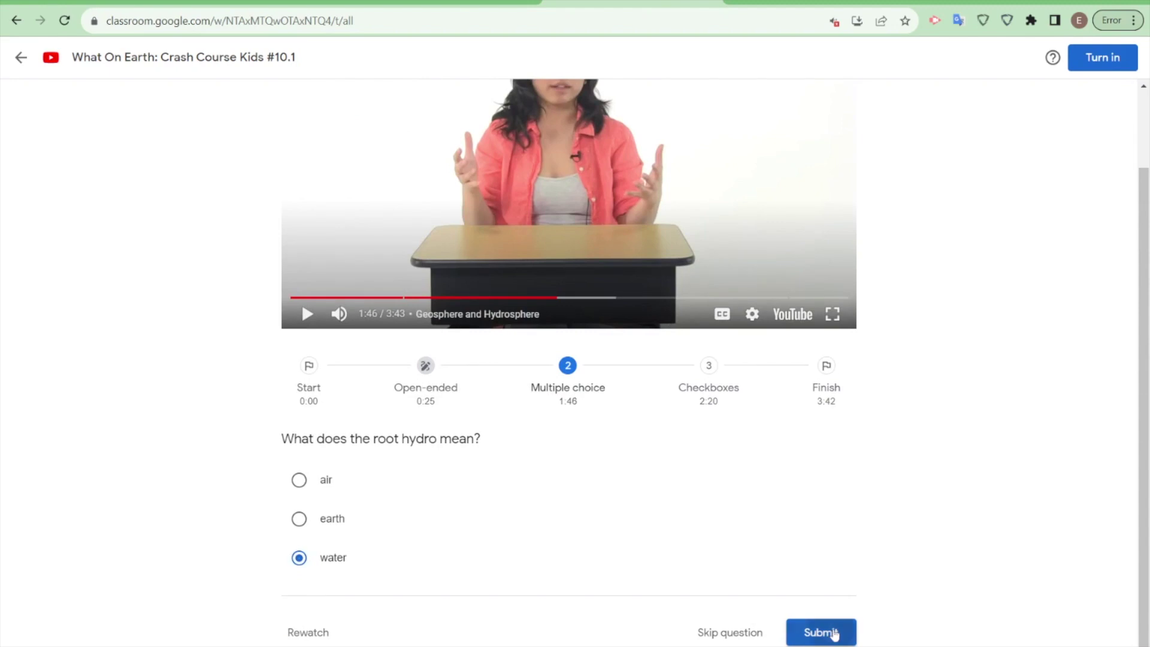
pyautogui.click(827, 634)
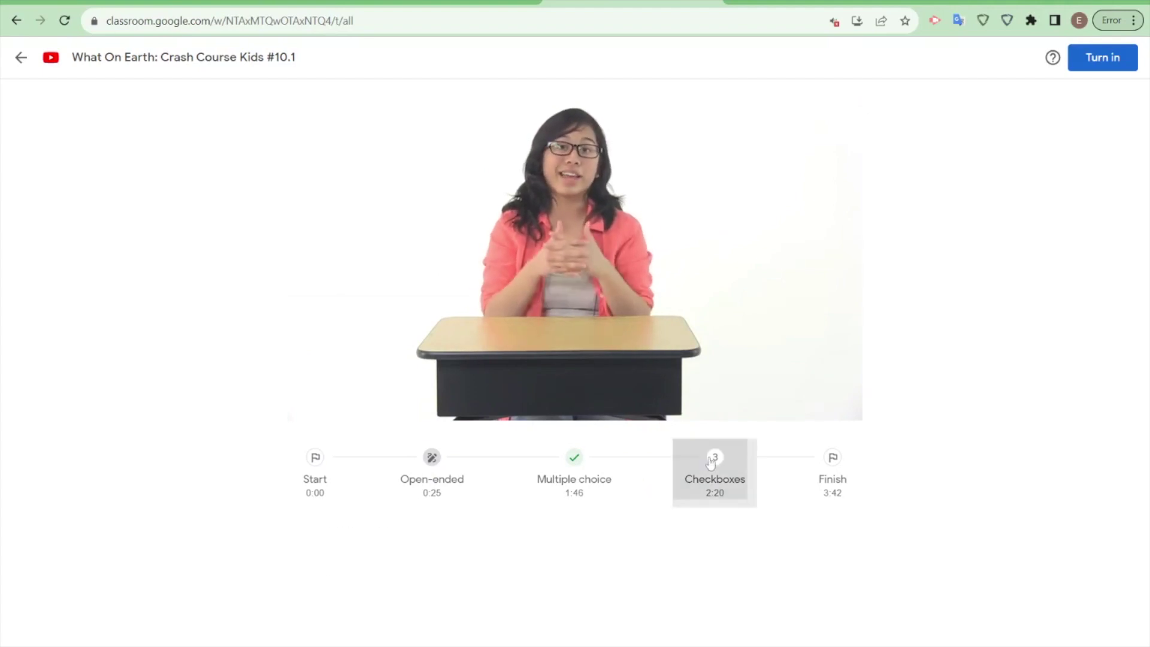
# Answer the checkbox question: True is wrong, retry with only False ticked.
pyautogui.click(710, 474)
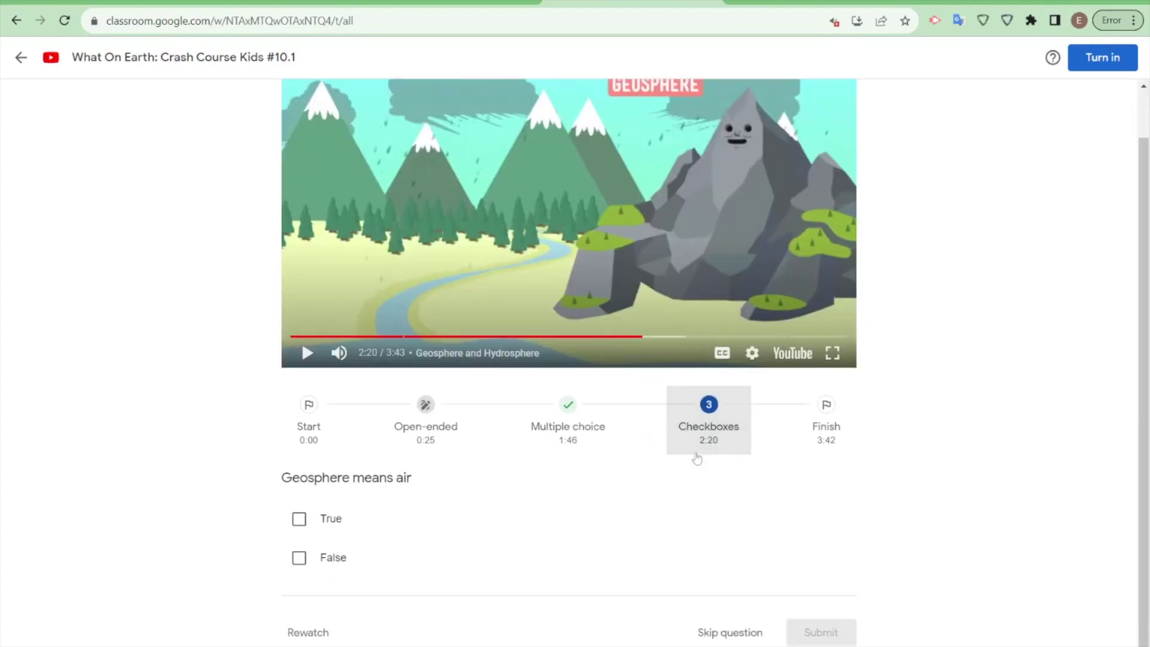
pyautogui.click(330, 520)
pyautogui.click(839, 638)
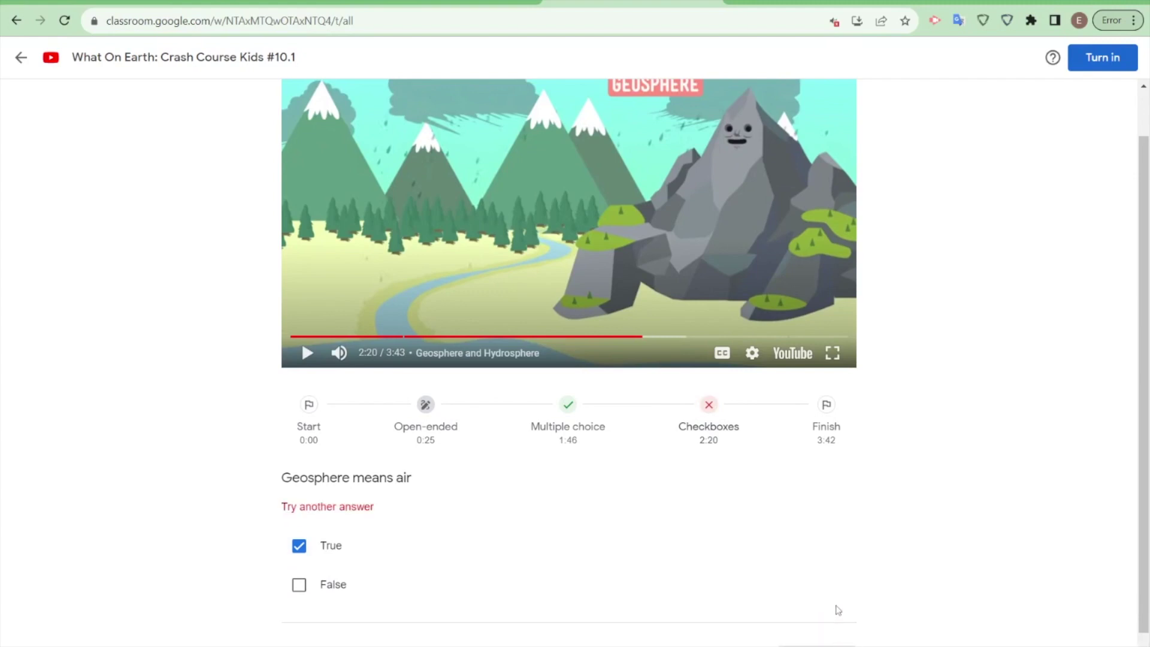
pyautogui.click(299, 557)
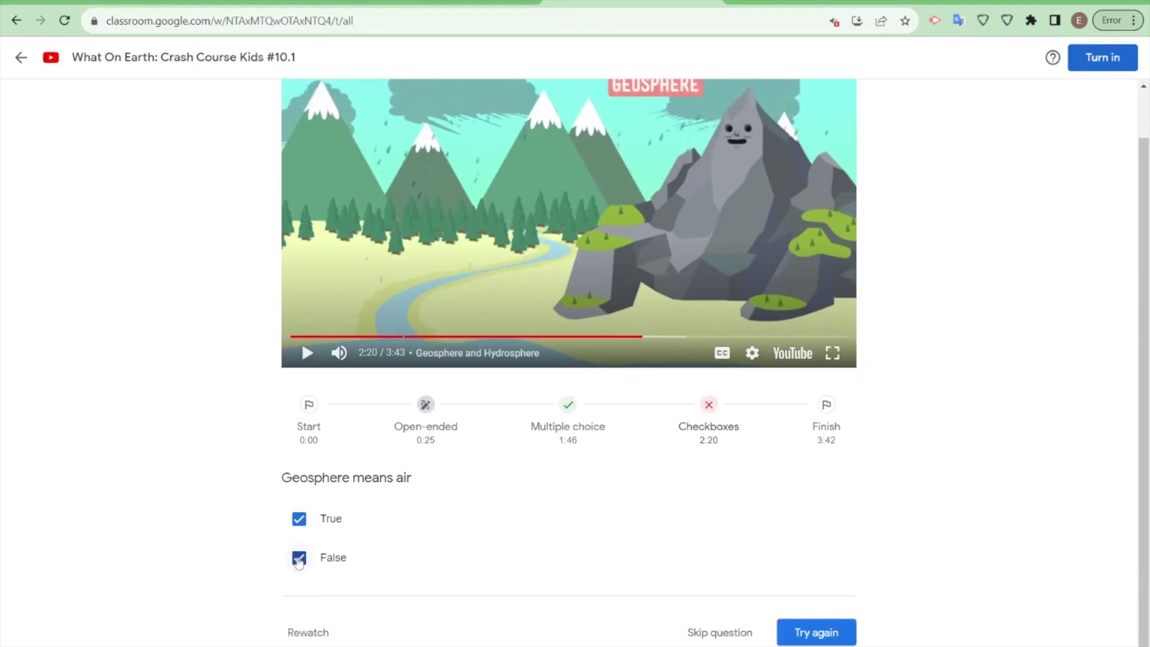
pyautogui.click(300, 520)
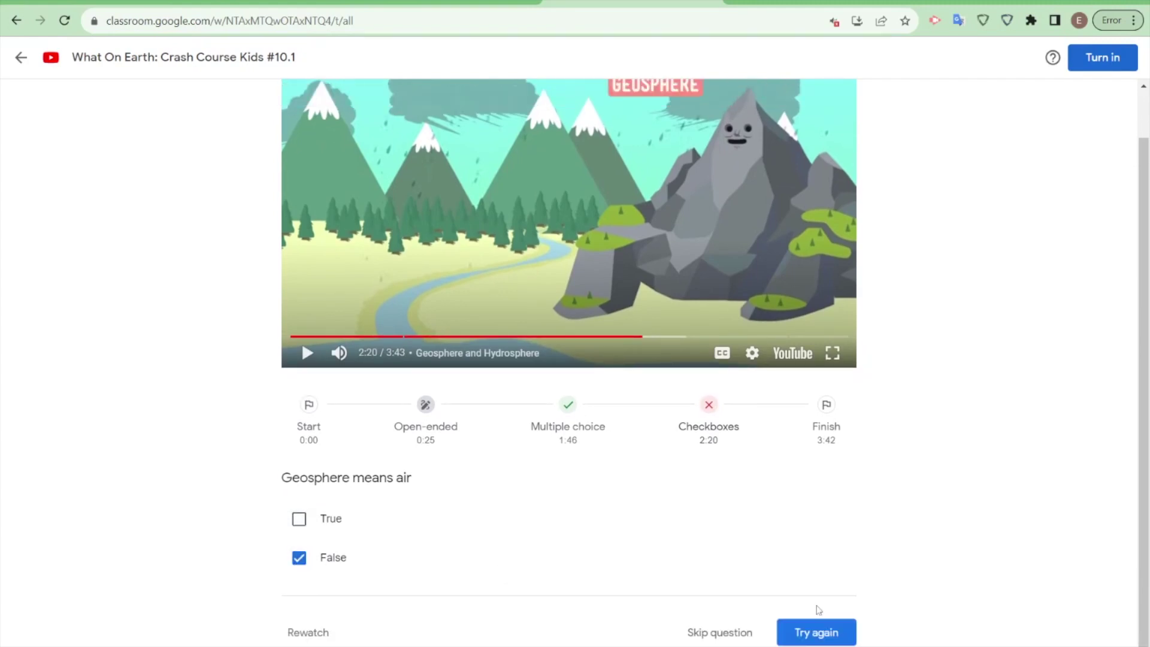
pyautogui.click(831, 634)
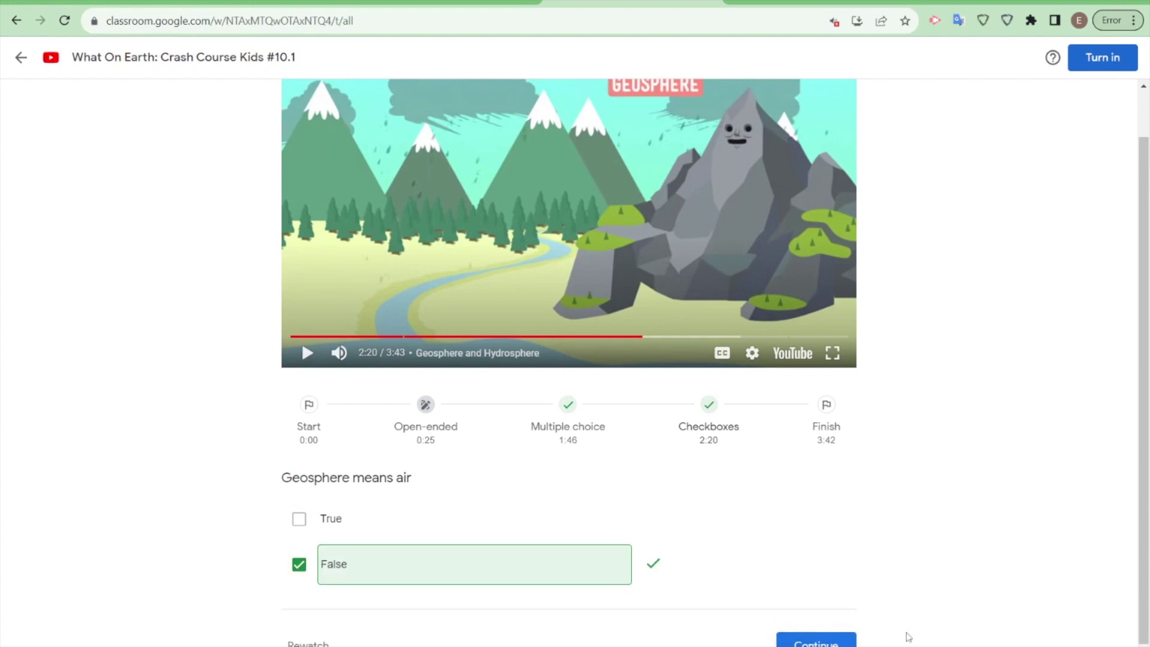
pyautogui.click(839, 638)
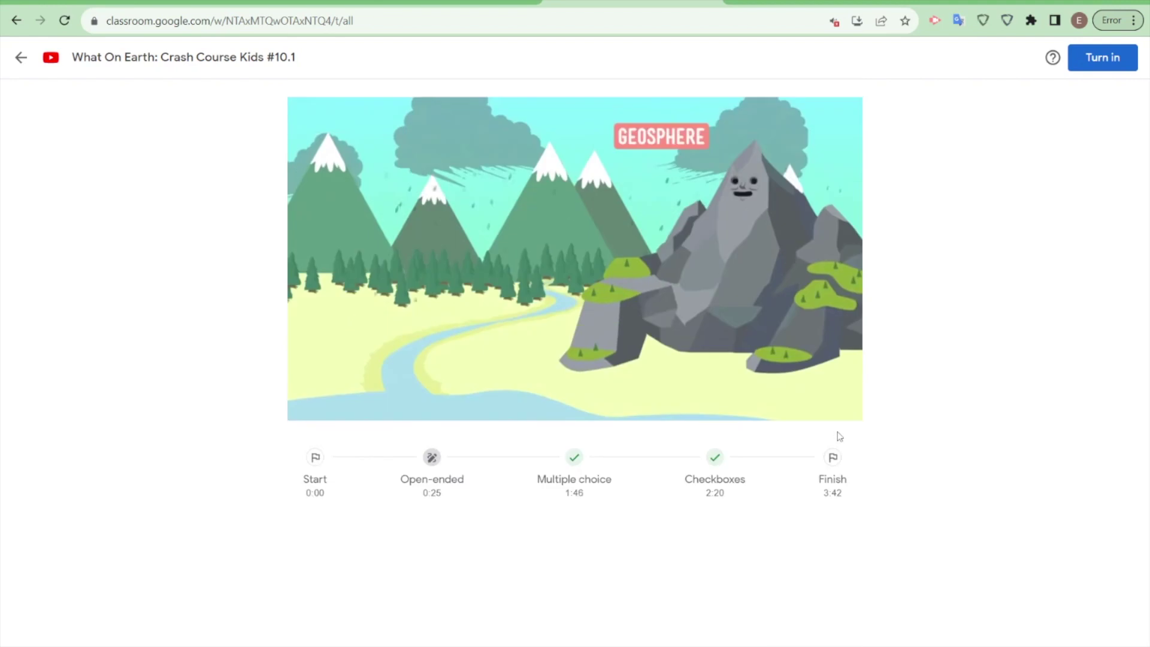
# Finish the video, view the results summary, and turn in the activity.
pyautogui.click(837, 473)
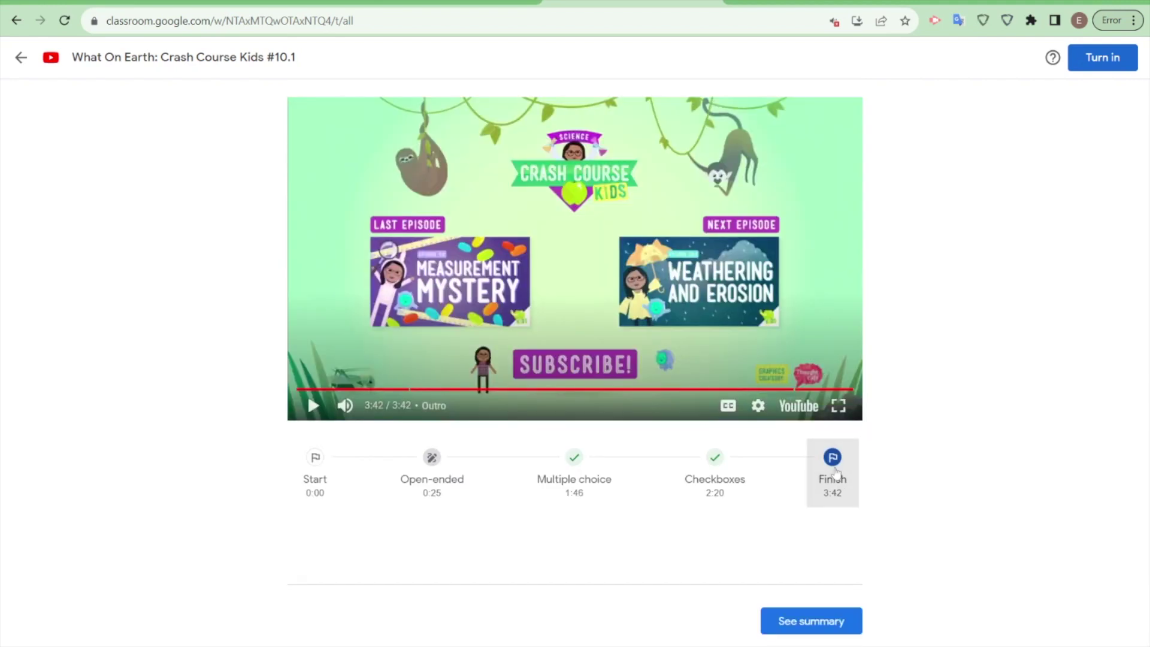
pyautogui.click(840, 622)
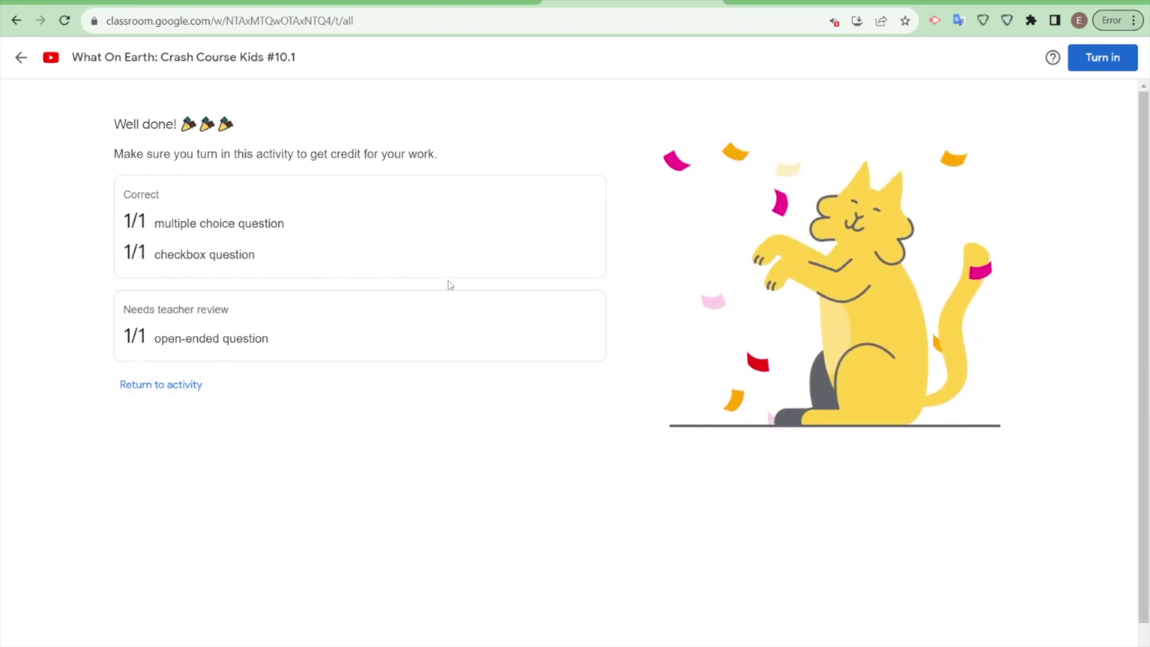
pyautogui.click(1100, 57)
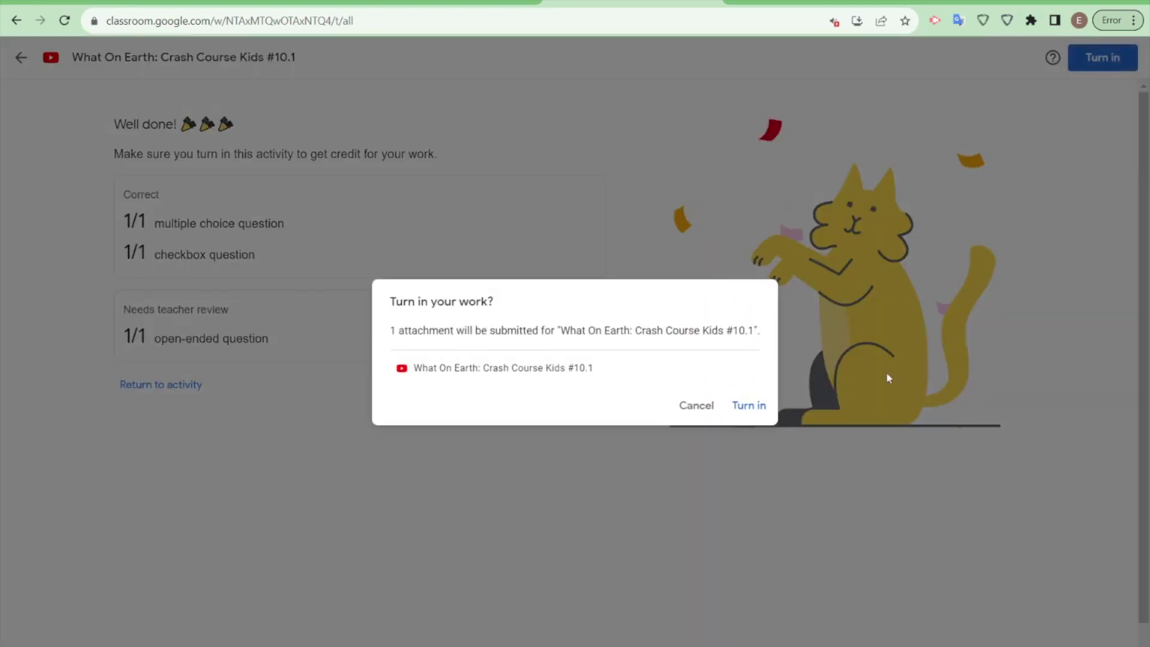
pyautogui.click(757, 412)
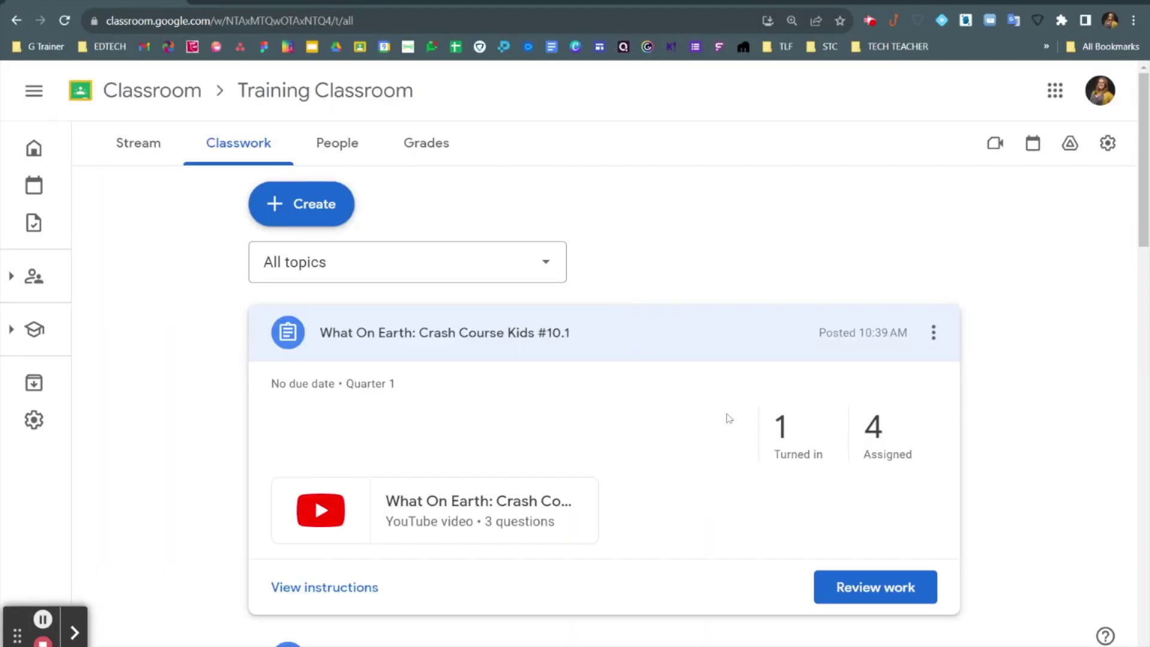
# Open the turned-in submission in the grading view and review the student's answers.
pyautogui.click(774, 439)
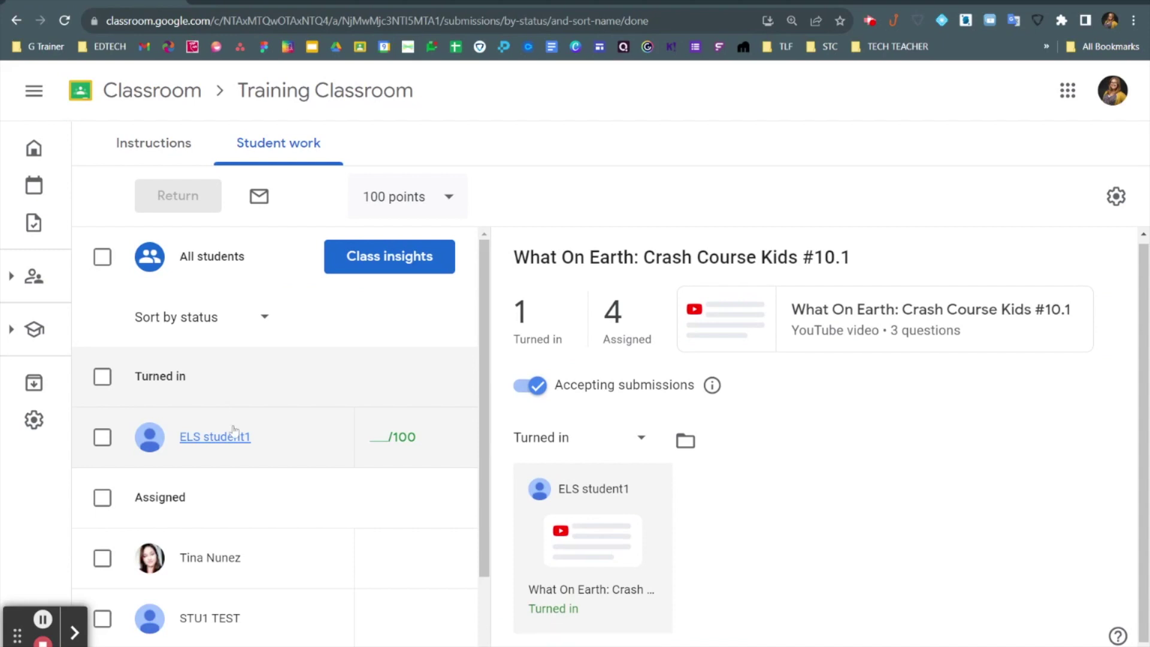
pyautogui.click(383, 259)
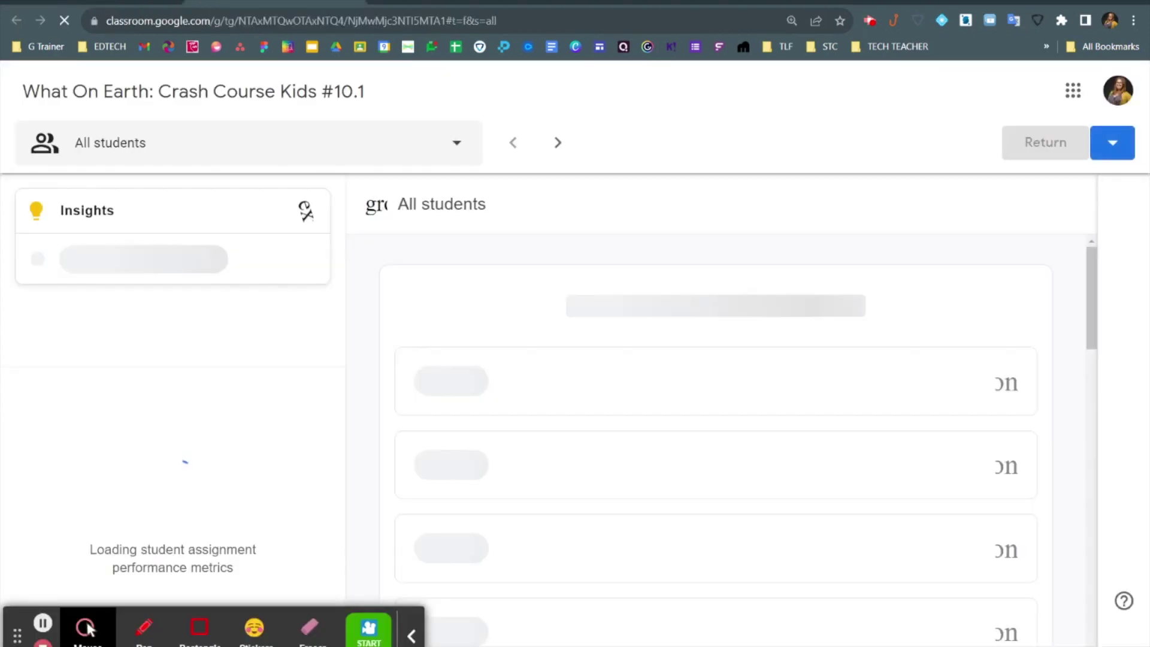
pyautogui.click(411, 634)
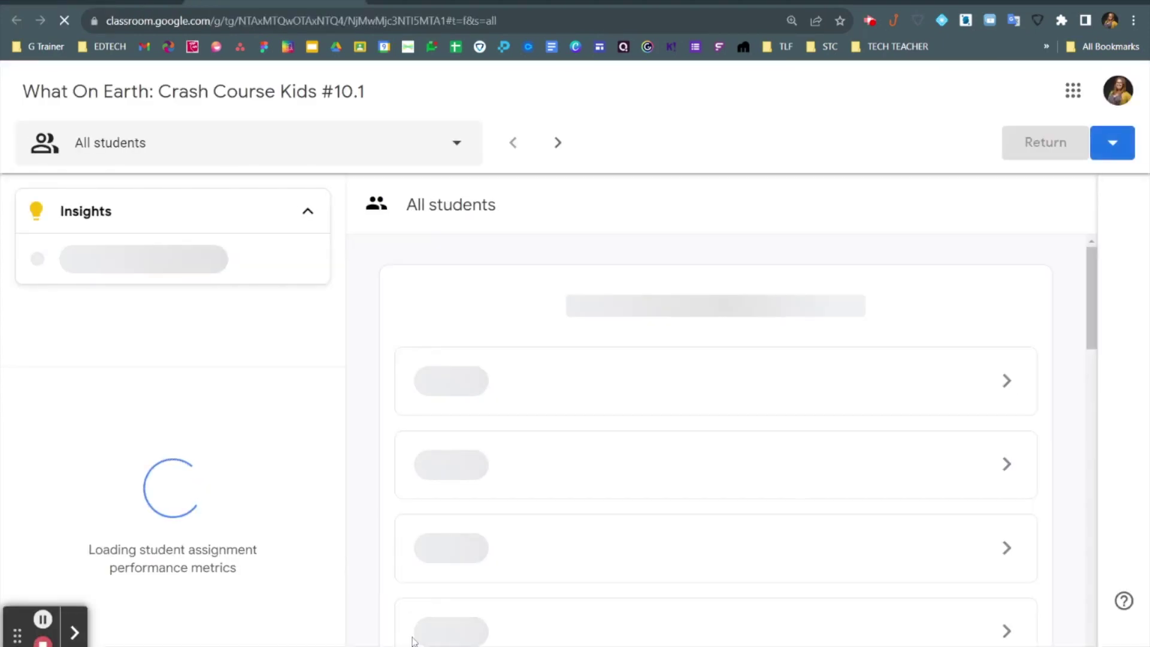
pyautogui.click(140, 378)
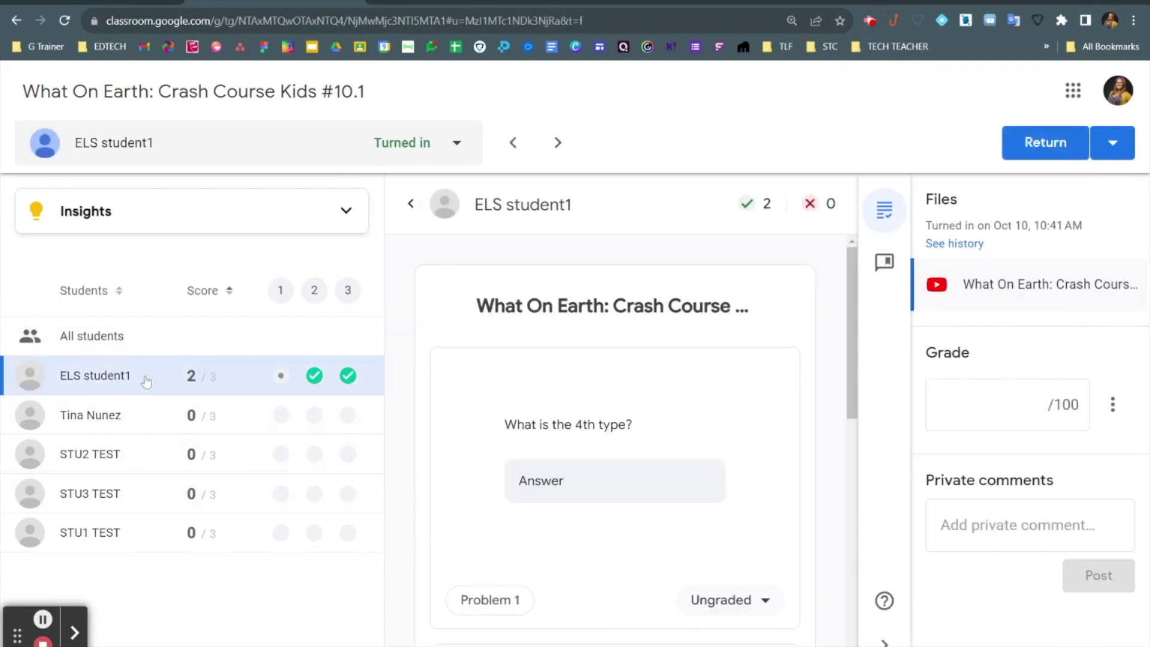
pyautogui.scroll(-3, 743, 359)
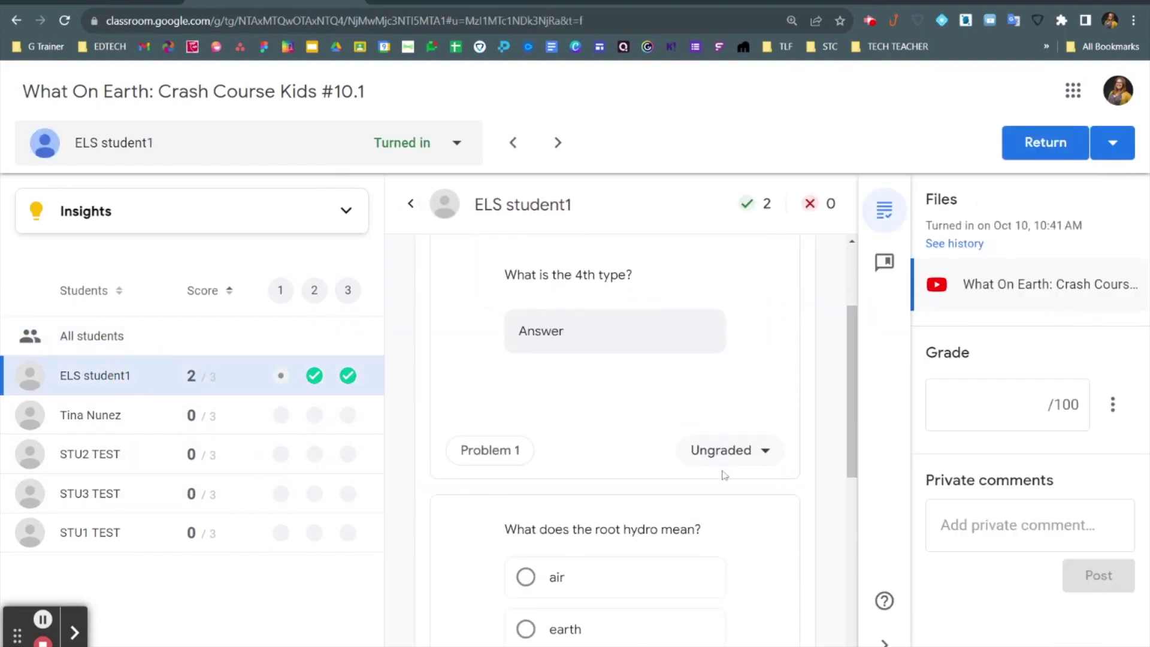
pyautogui.scroll(-6, 740, 455)
pyautogui.scroll(-2, 738, 473)
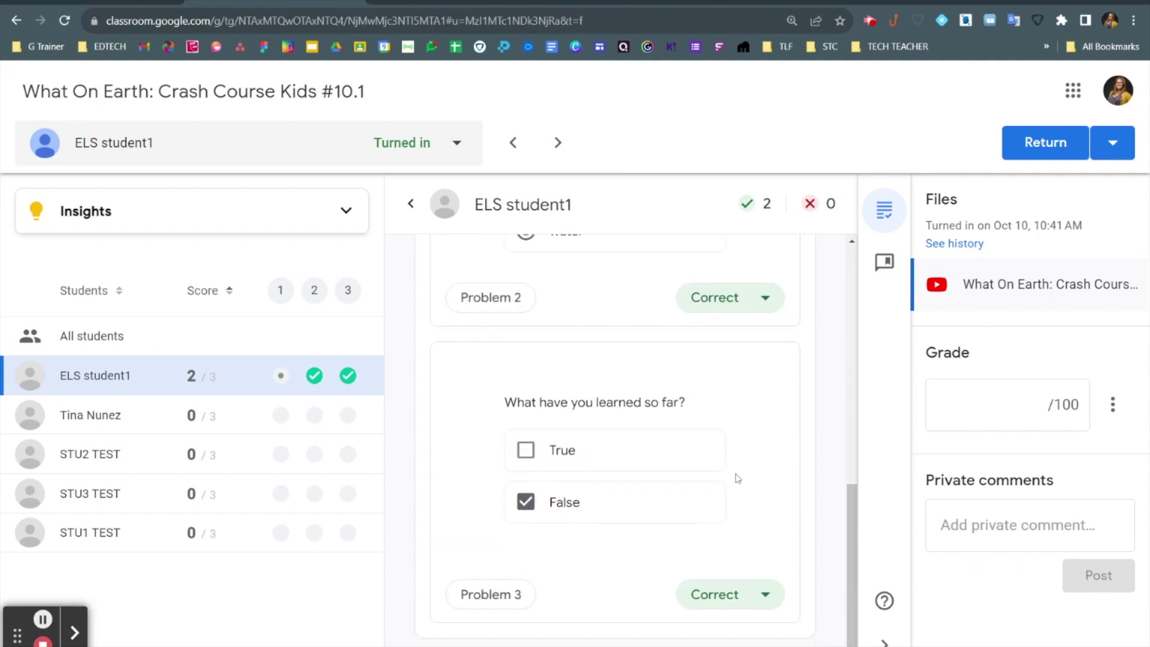
pyautogui.scroll(10, 749, 586)
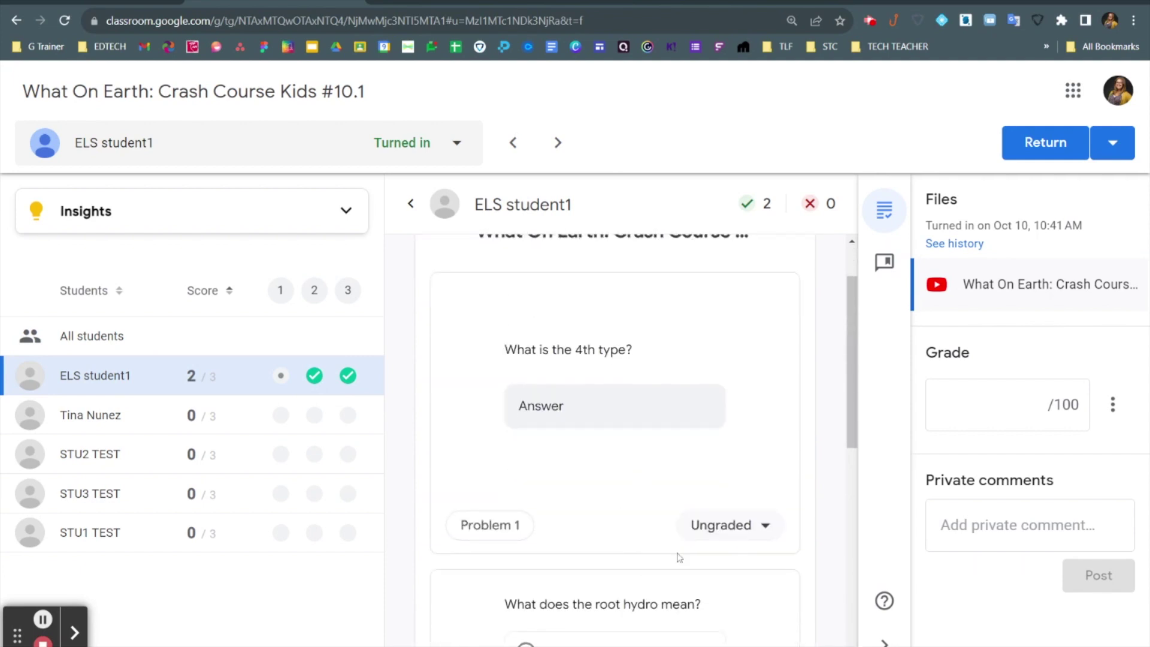
# Grade Problem 1's open-ended answer as Incorrect.
pyautogui.click(724, 539)
pyautogui.click(747, 434)
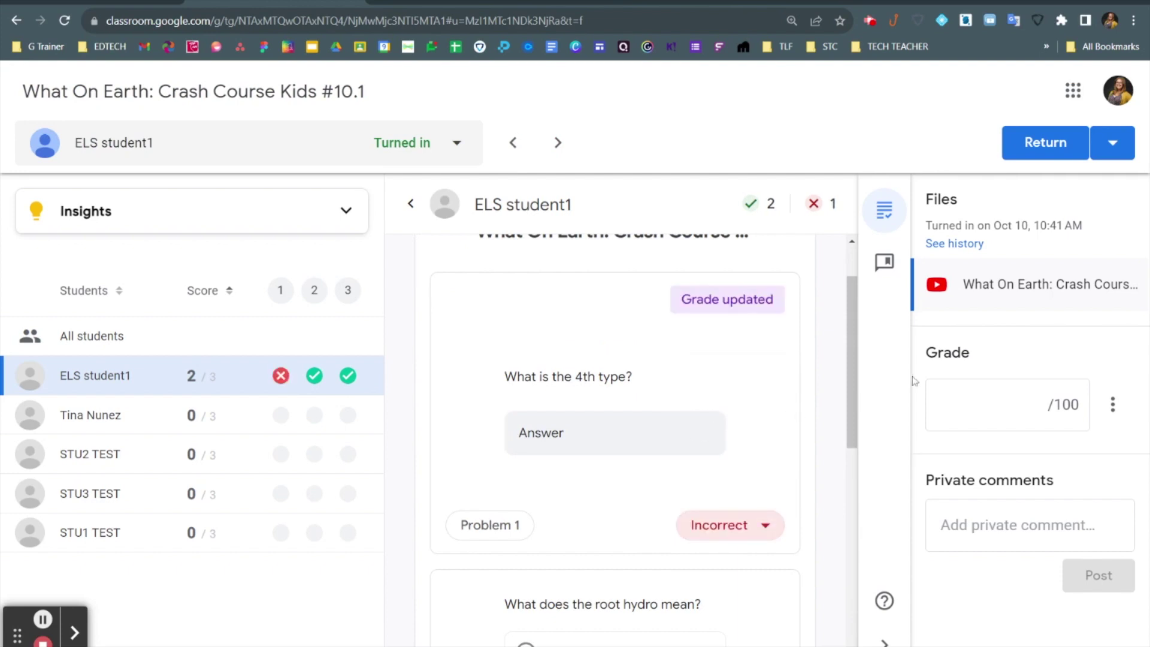
pyautogui.scroll(1, 754, 393)
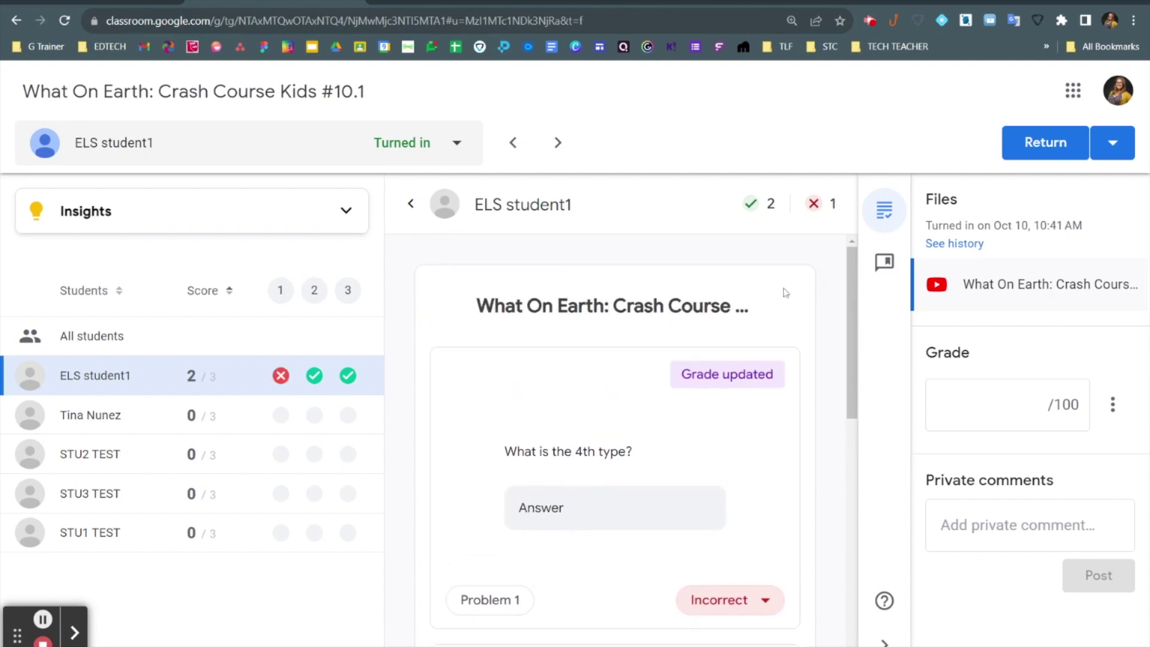
# Compare Problem 1 and Problem 2 answers across students, then return to the submission.
pyautogui.click(282, 291)
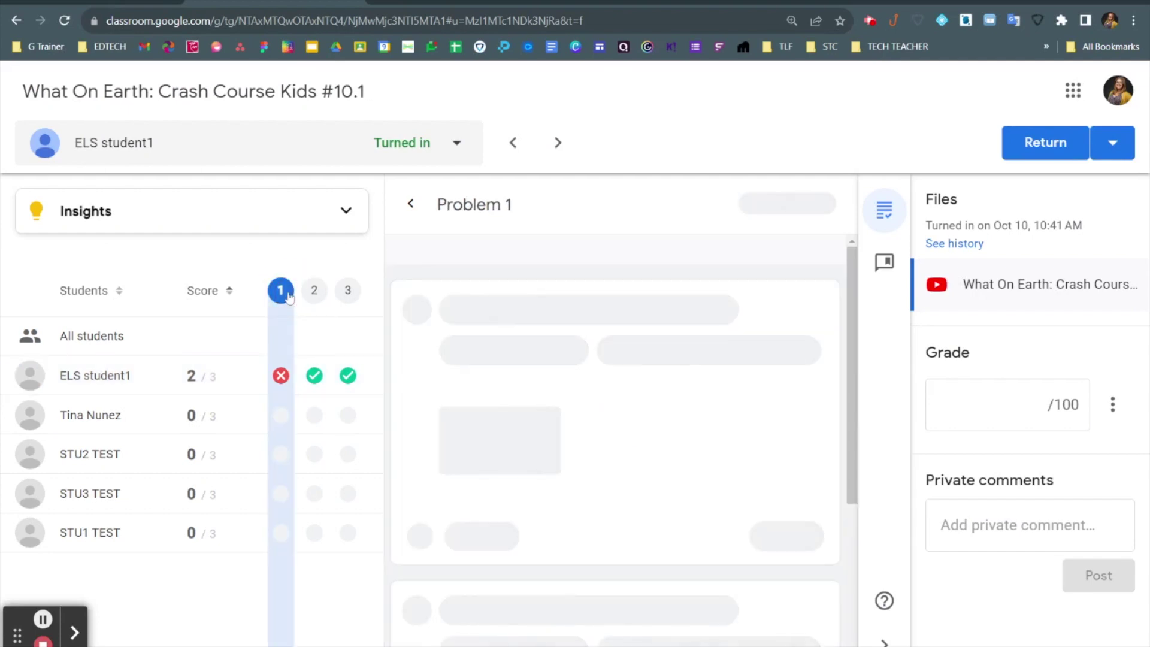
pyautogui.scroll(-15, 752, 372)
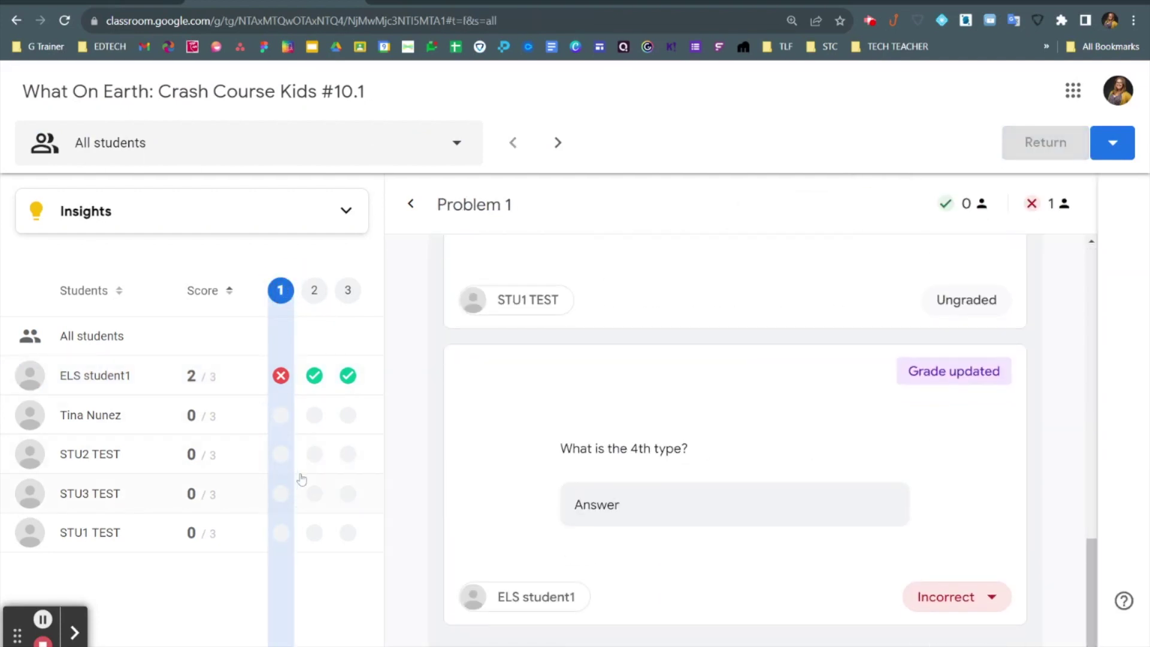
pyautogui.click(314, 291)
pyautogui.click(96, 376)
# Enter a grade of 80/100 and return the work to the student.
pyautogui.click(990, 418)
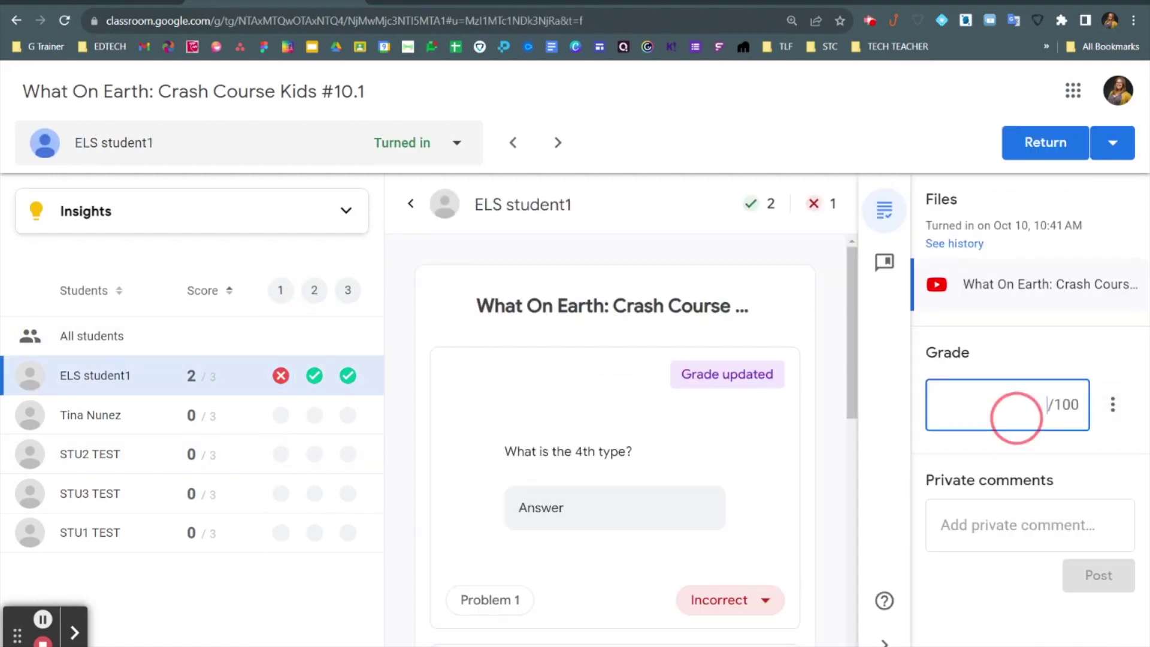
pyautogui.write('80')
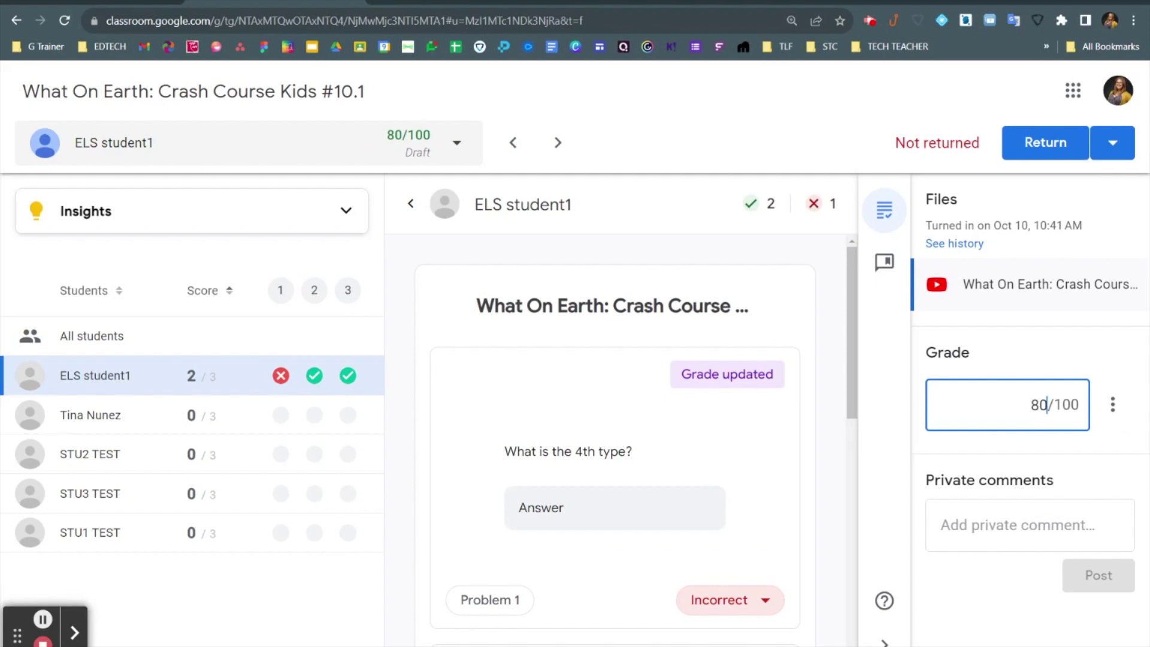
pyautogui.click(1034, 524)
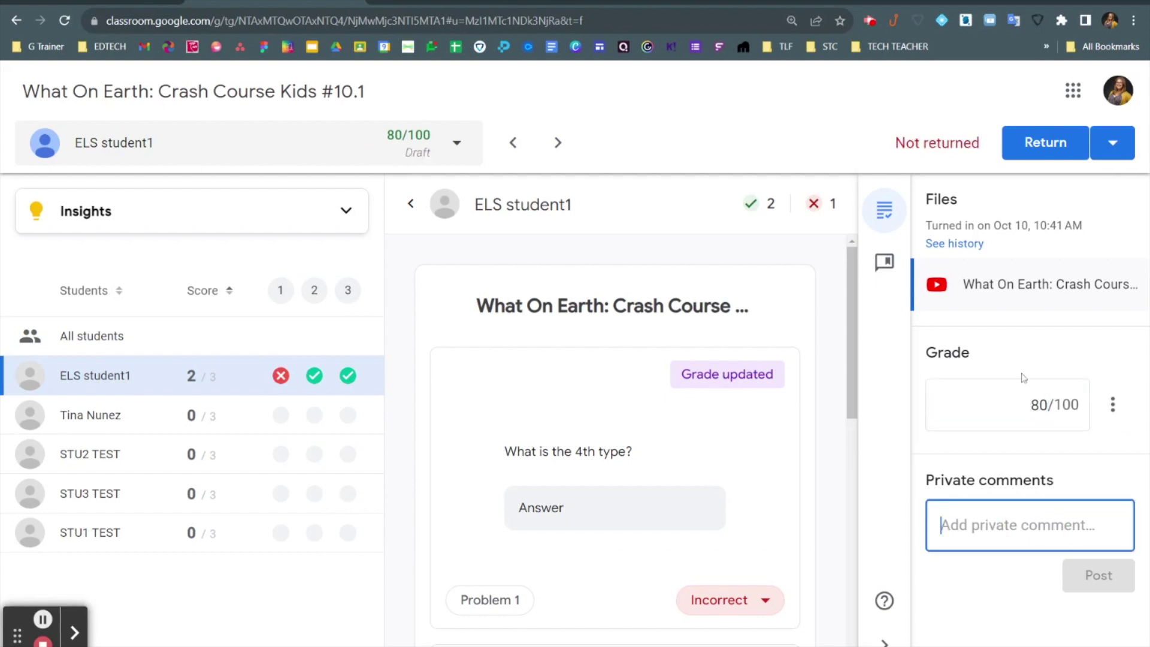
pyautogui.click(1039, 144)
pyautogui.click(751, 433)
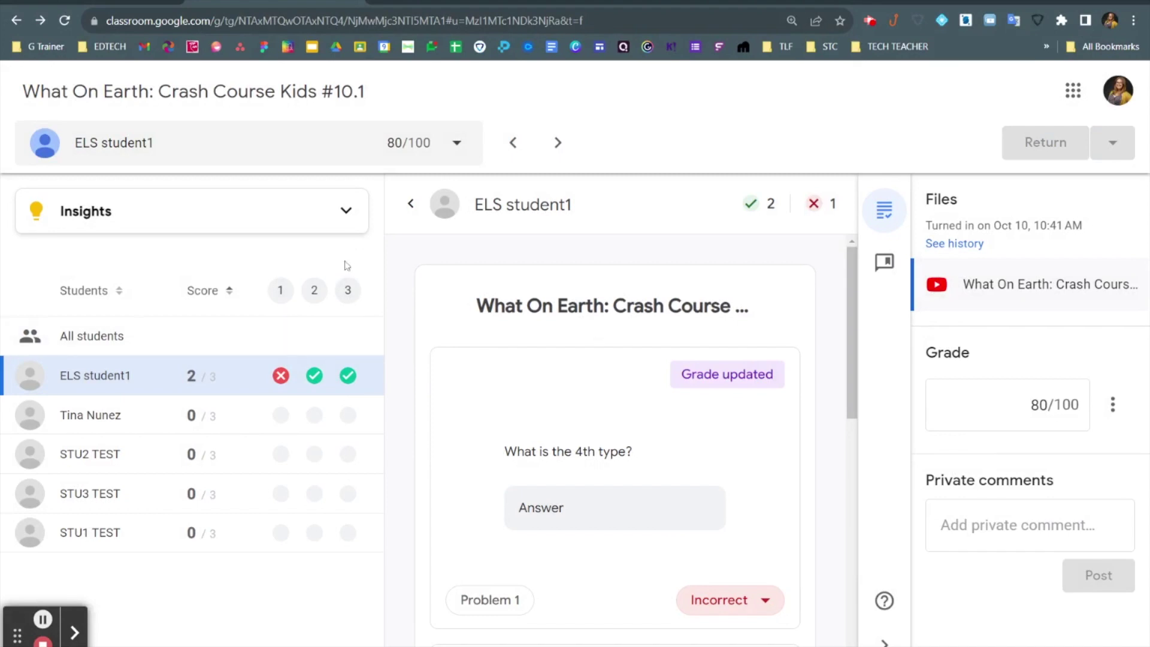
pyautogui.click(346, 210)
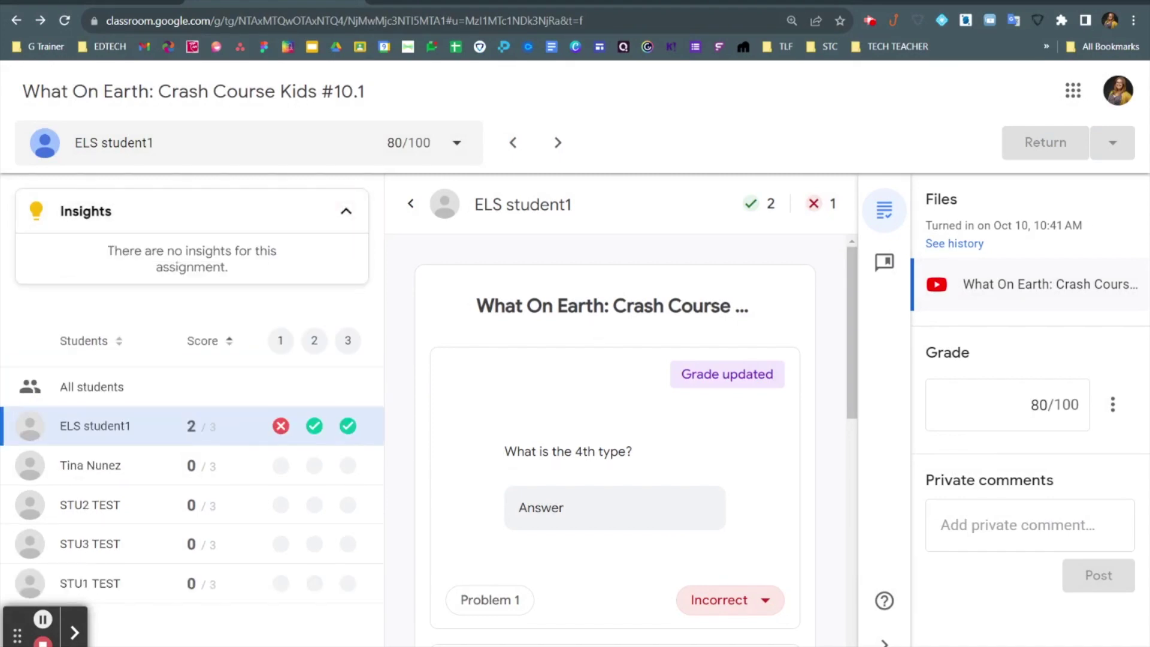